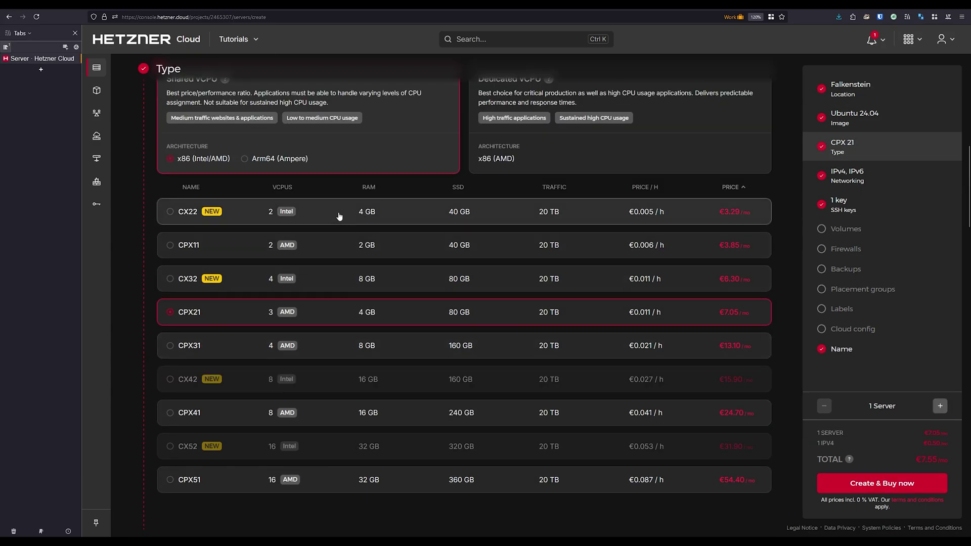
Step: Create and buy a new server named immich-tut with daily backups enabled
scroll(367, 308, down, 4)
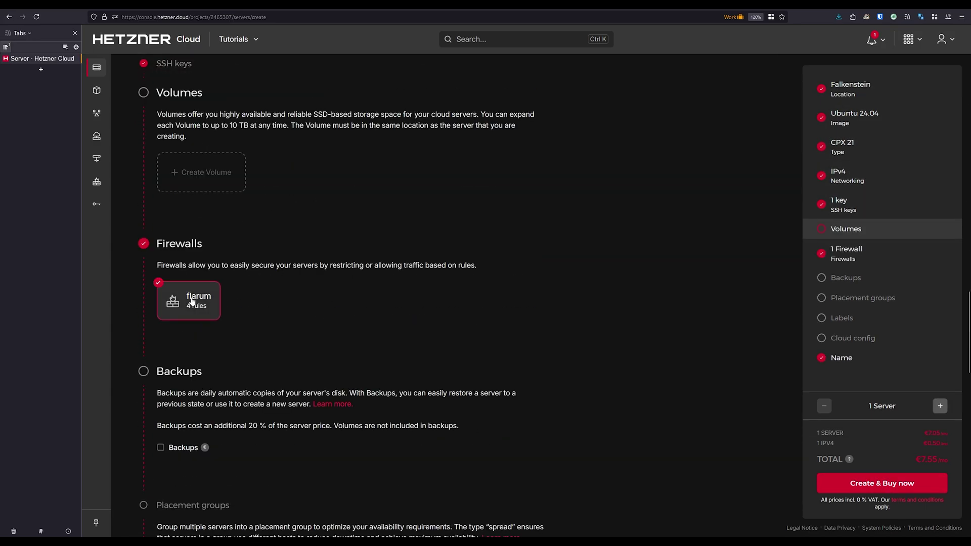
click(172, 448)
scroll(173, 435, down, 10)
scroll(329, 339, down, 1)
triple_click(275, 309)
key(BackSpace)
text(immich-tut)
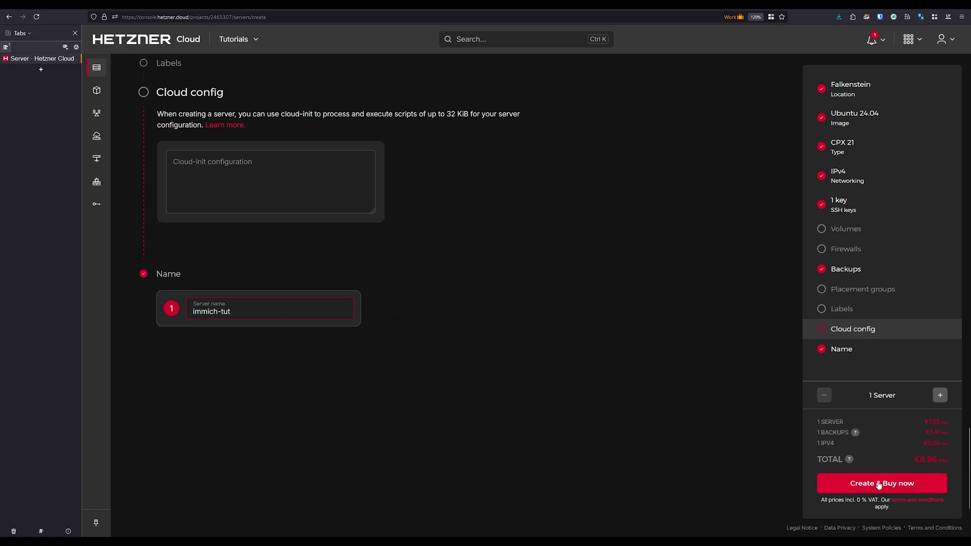
click(880, 484)
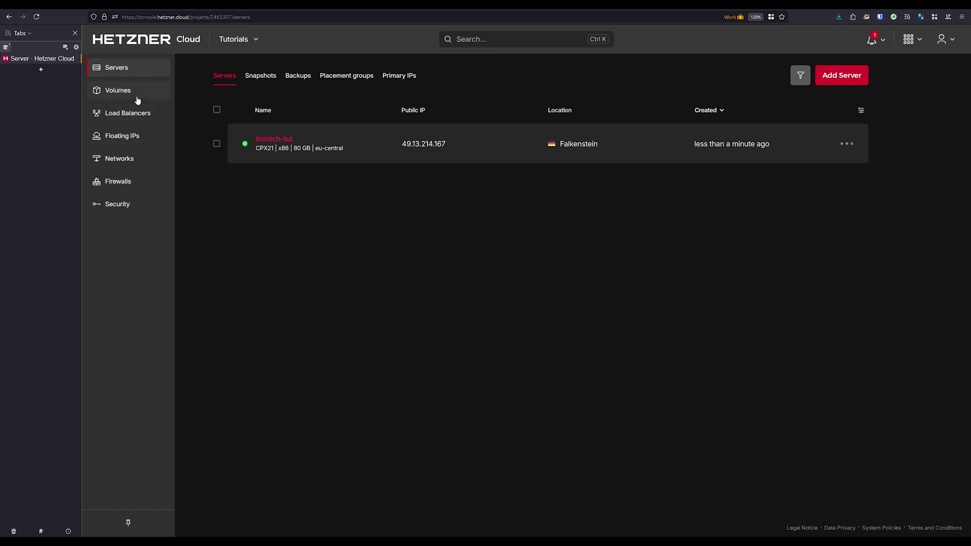
Step: Apply the flarum firewall to the immich-tut server
click(134, 182)
click(846, 144)
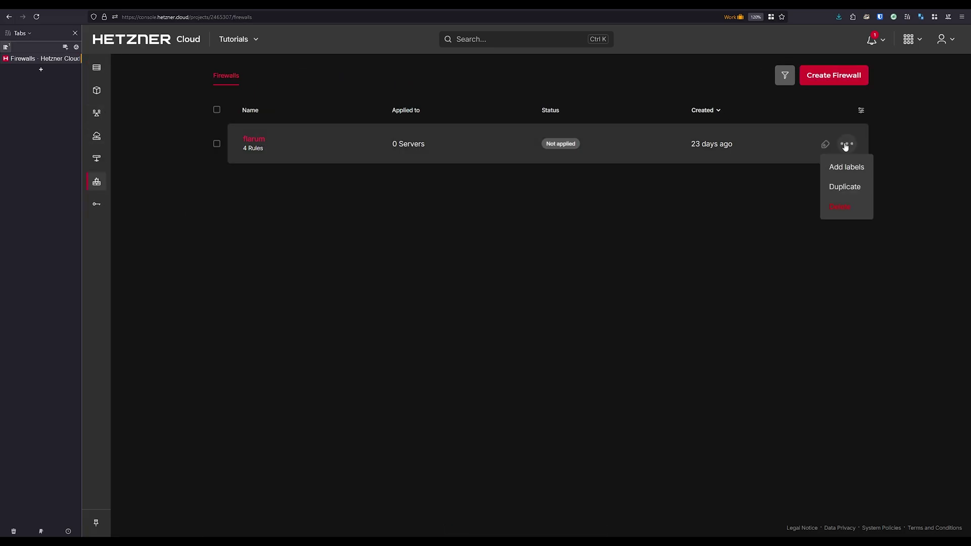
click(354, 145)
click(540, 329)
click(540, 357)
click(823, 100)
click(874, 517)
Step: Rename the firewall to immich and delete its port 34210 inbound rule
click(230, 73)
text(immich)
click(377, 74)
click(221, 110)
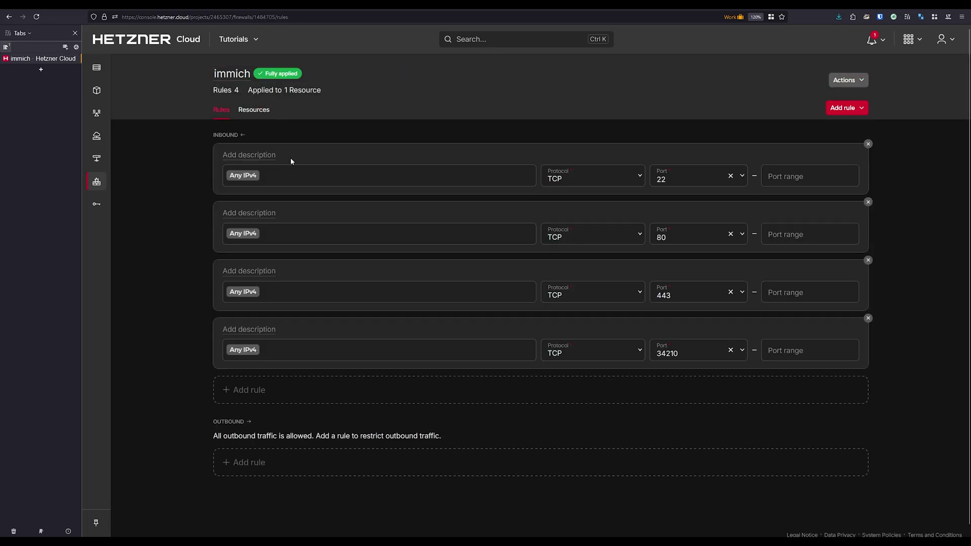
click(867, 318)
click(836, 517)
click(104, 74)
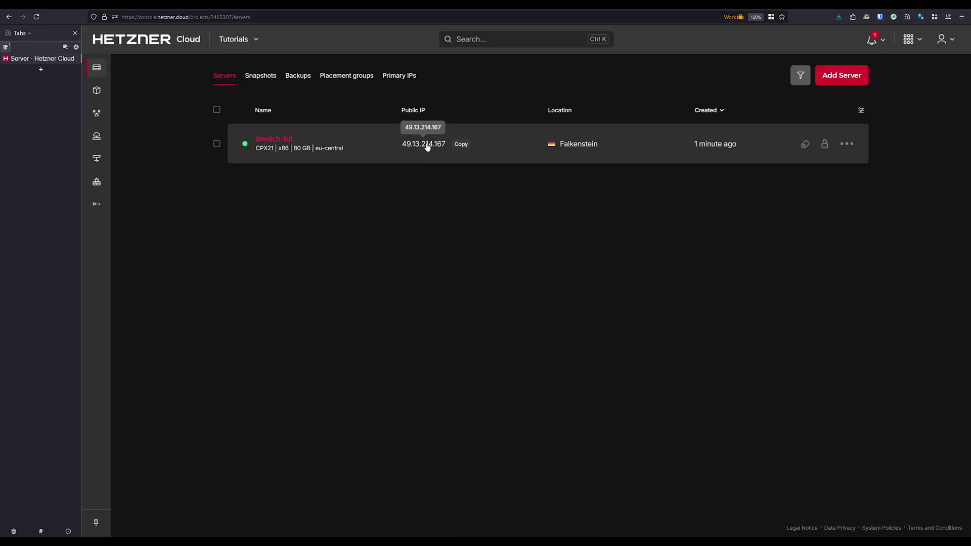
Step: Add host 49.13.214.167 labelled immich-tut using the Default Root credentials
key(alt+Tab)
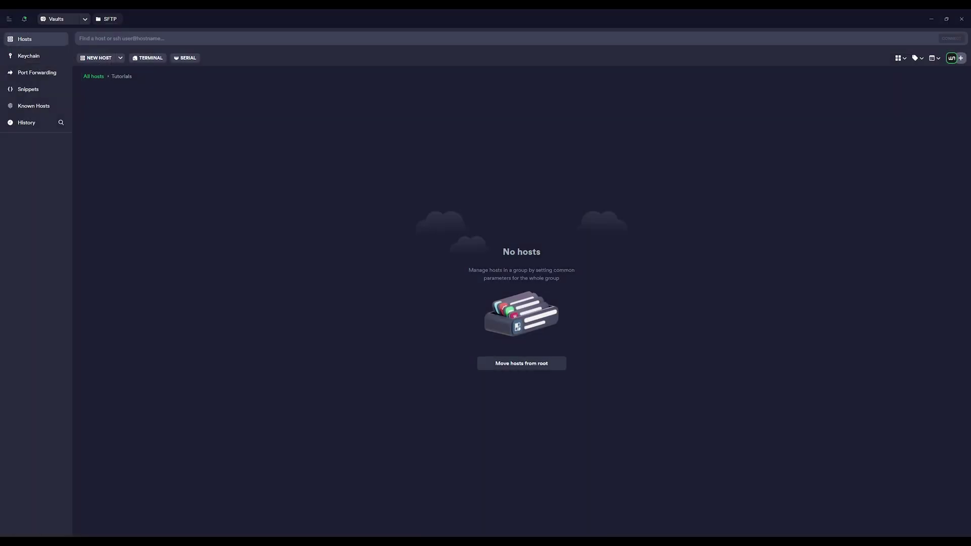
text(49.13.214.167)
key(Tab)
text(immich-tut)
click(882, 275)
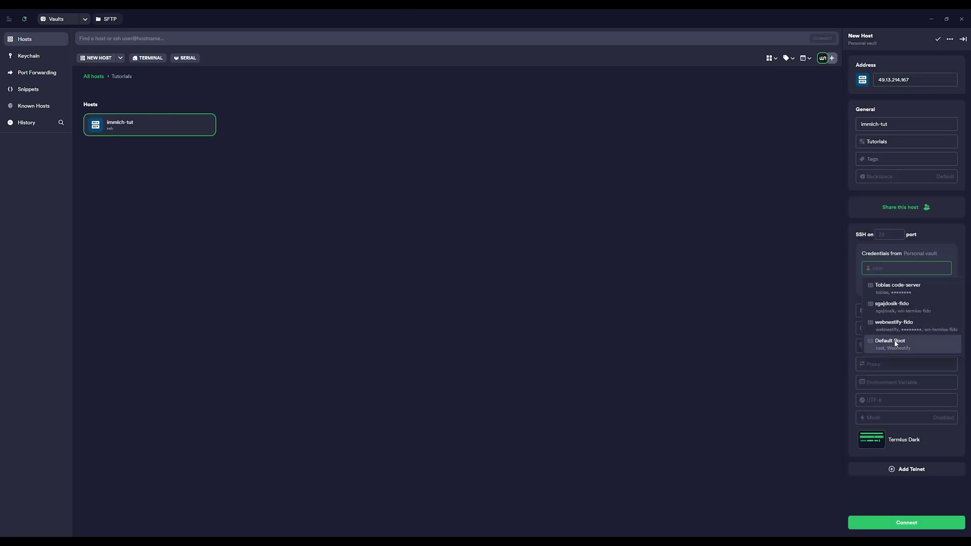
click(897, 341)
Step: Connect to immich-tut, trust its host key, and enter the Europe/Bratislava timezone command
double_click(141, 127)
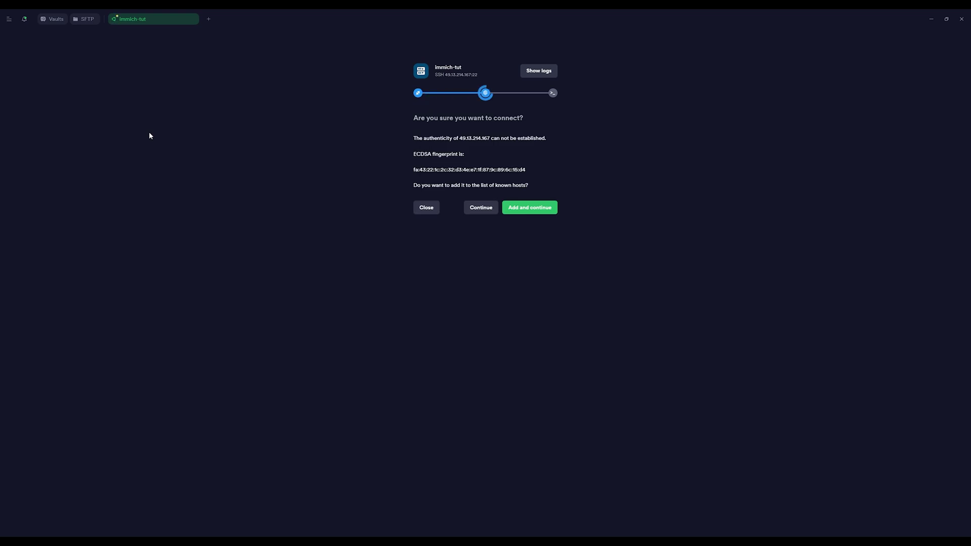
click(525, 208)
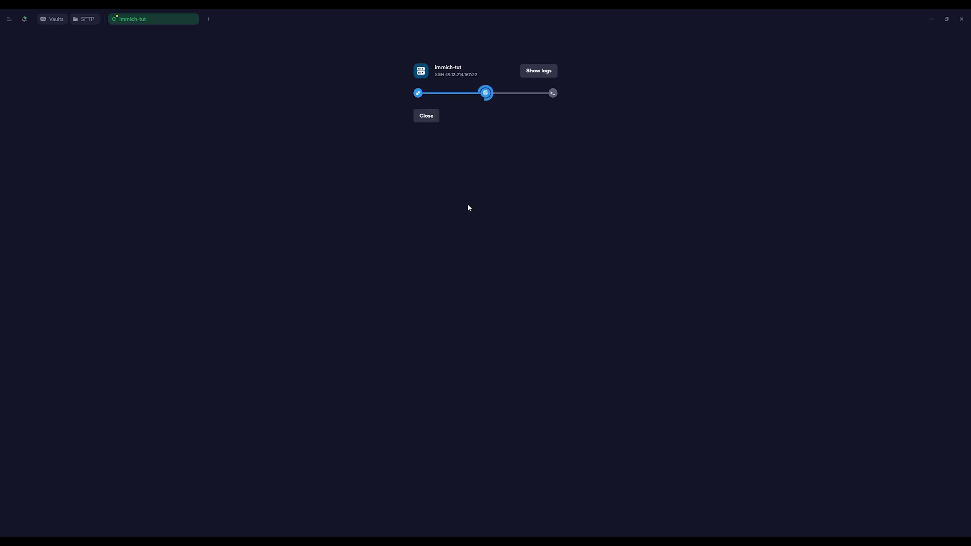
text(timedatectl set-timezone Europe/Bratislava)
Step: Apply the Europe/Bratislava timezone and set a new root password with passwd
key(Return)
text(passwd)
key(Return)
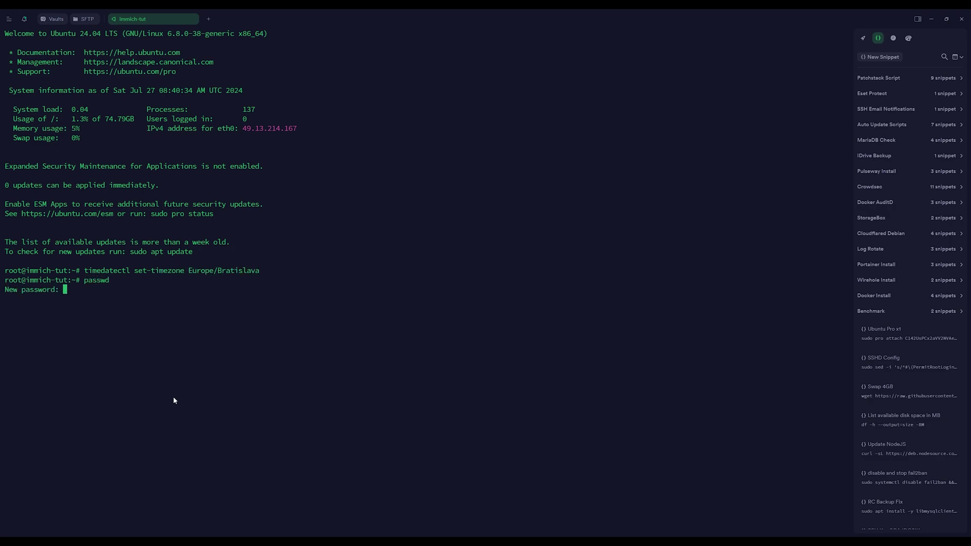
key(ctrl+shift+v)
key(Return)
key(ctrl+shift+v)
key(Return)
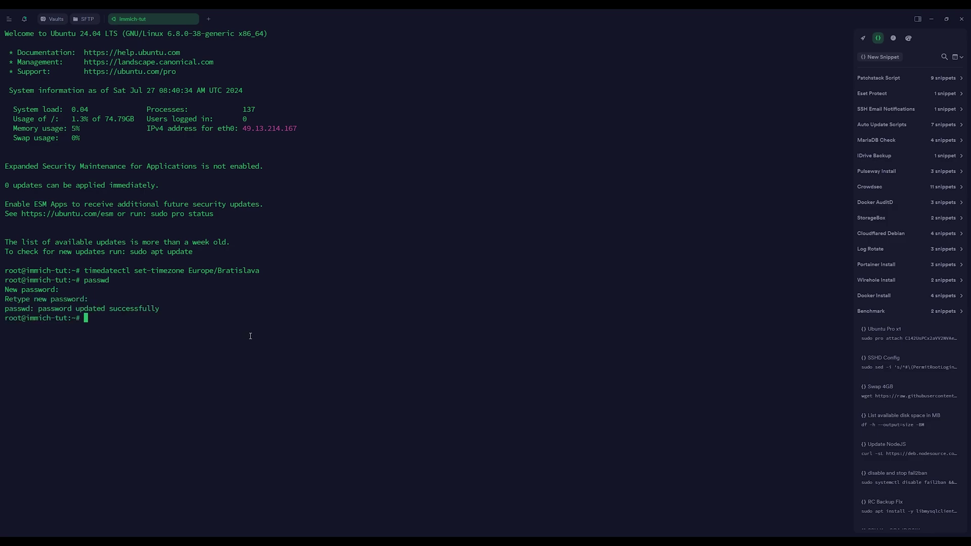
Step: Create user webnestify with default details and add it to the sudo group
text(adduser webnestify)
key(Return)
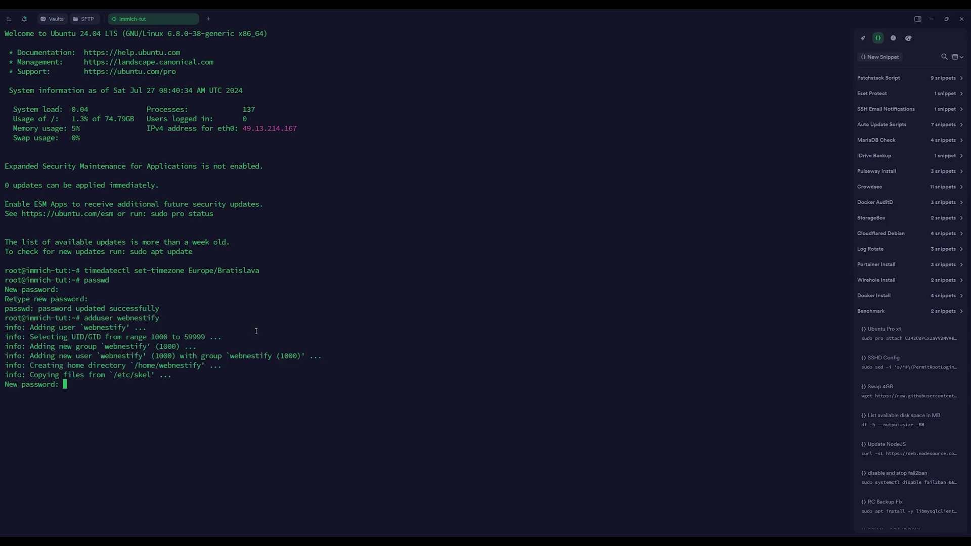
key(ctrl+shift+v)
key(Return)
key(ctrl+shift+v)
key(Return)
key(Return)
key(Return)
key(Return)
key(Return)
key(Return)
text(Y)
key(Return)
text(clear)
key(Return)
text(usermod -aG sudo webnestify)
key(Return)
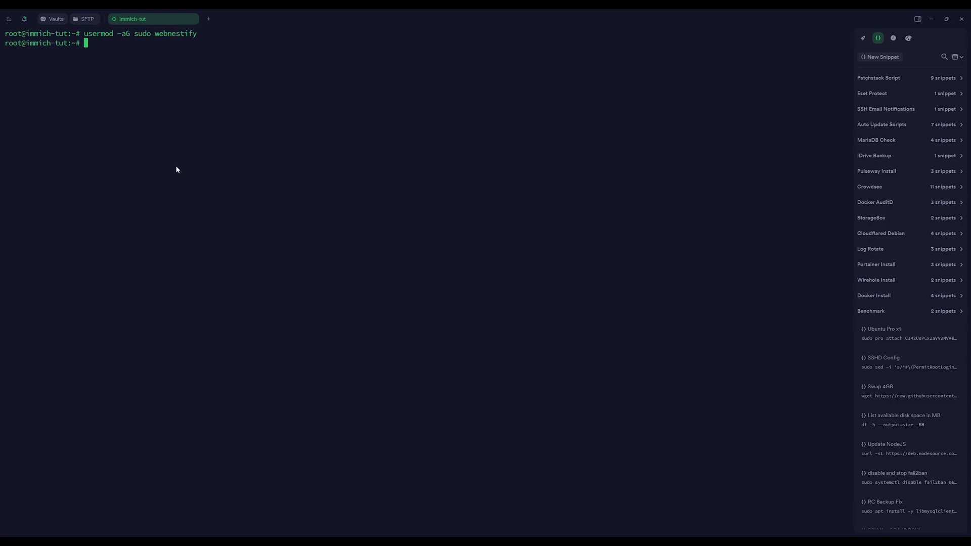
Step: As webnestify, add the SSH public keys to authorized_keys, then return to root
key(ctrl+c)
key(ctrl+c)
key(ctrl+shift+v)
key(ctrl+c)
key(ctrl+shift+v)
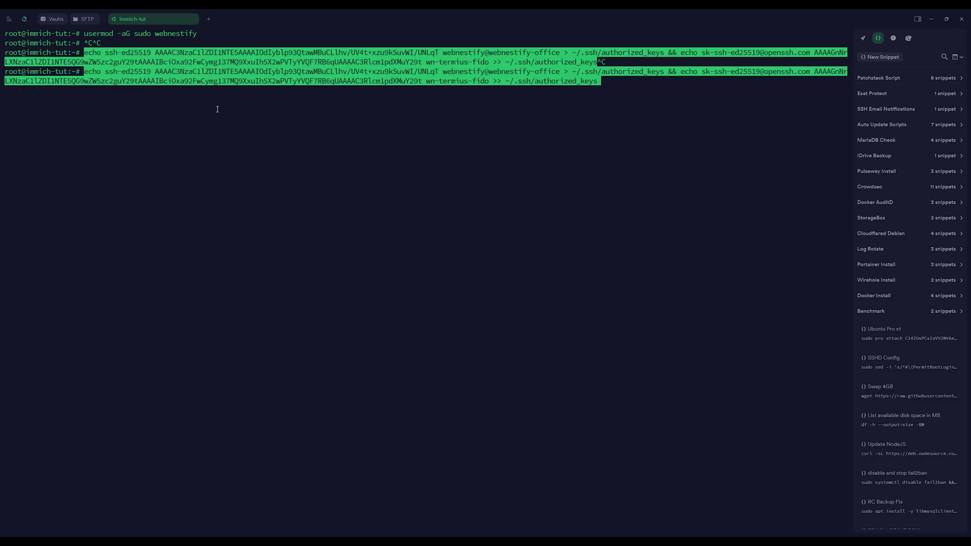
key(Return)
text(su webnestify)
key(Return)
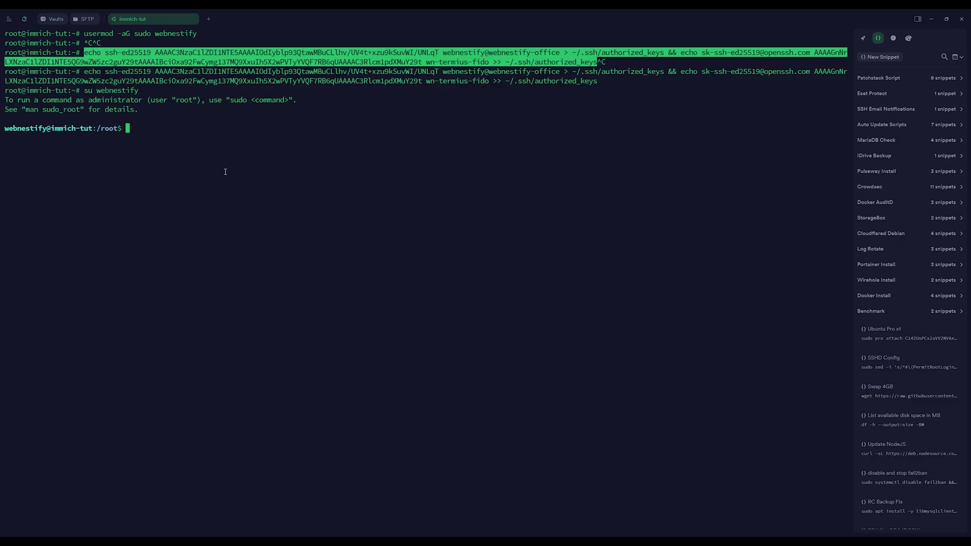
key(ctrl+shift+v)
key(ctrl+c)
key(ctrl+shift+v)
key(Return)
text(exit)
key(Return)
text(clear)
key(Return)
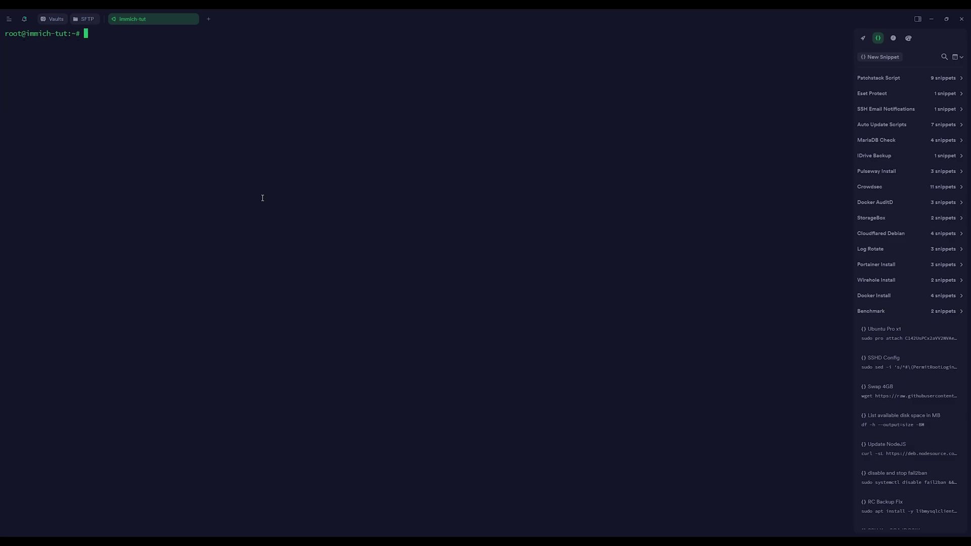
Step: Install Docker with the install script and add webnestify to the docker group
key(ctrl+shift+v)
key(Return)
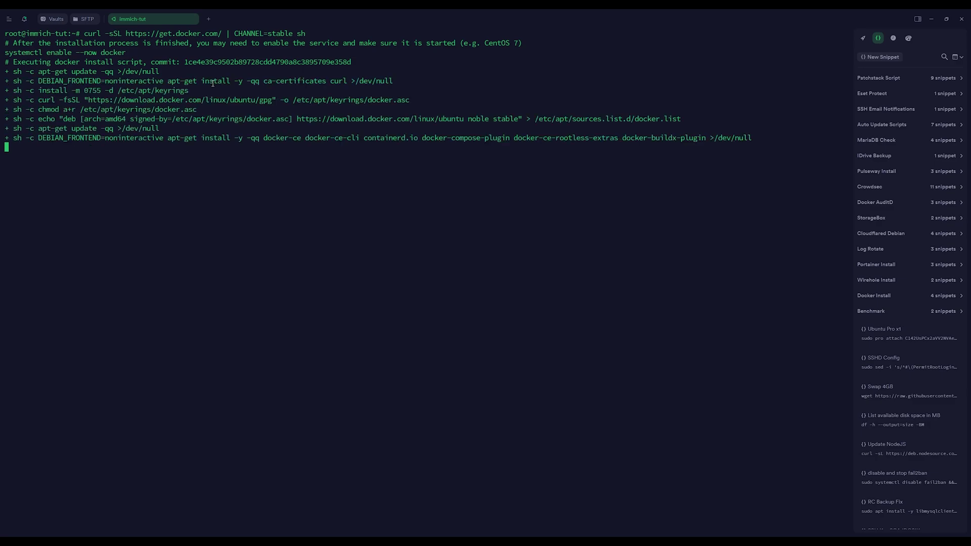
key(ctrl+l)
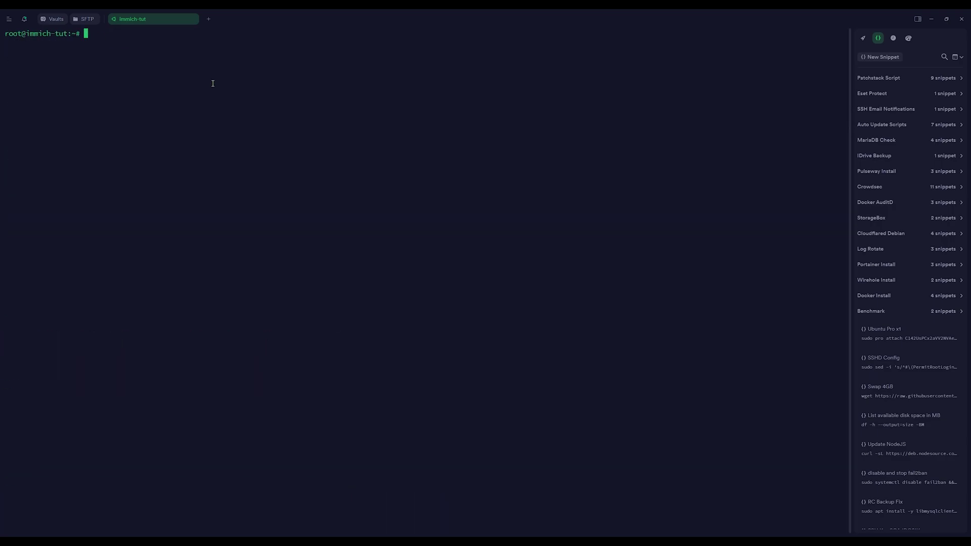
text(usermod -aG docker)
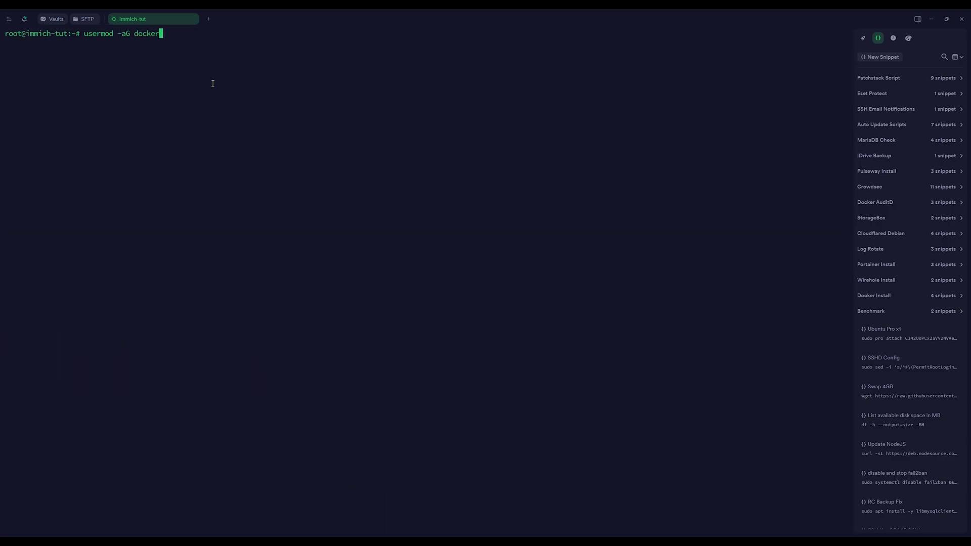
text( webnestify)
key(Return)
Step: Upgrade all system packages with apt update && apt upgrade -y
text(apt update && )
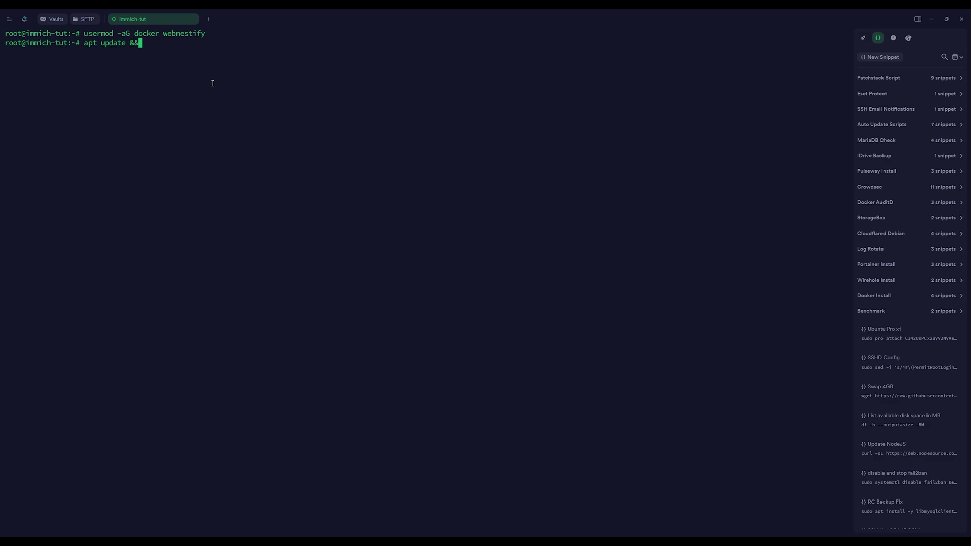
text(apt upgrade -y)
key(Return)
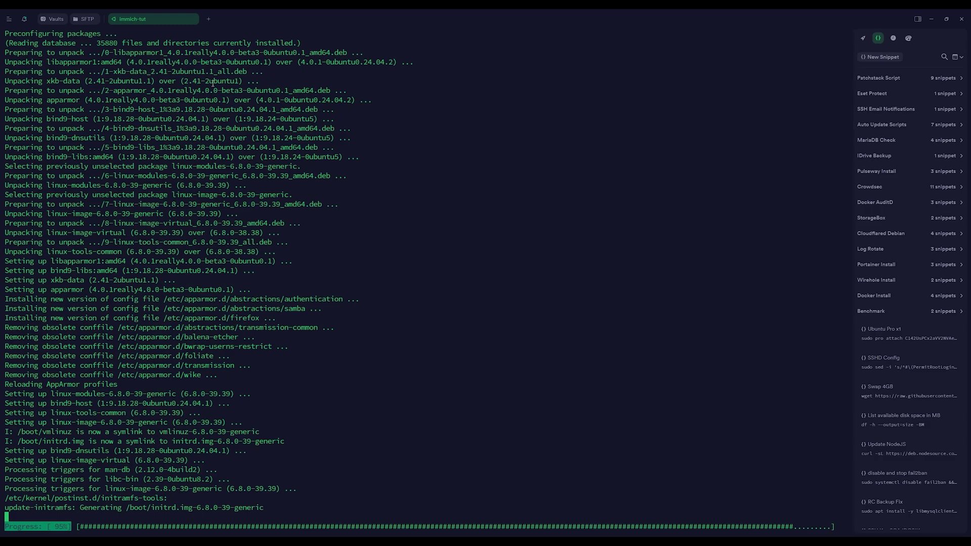
key(ctrl+l)
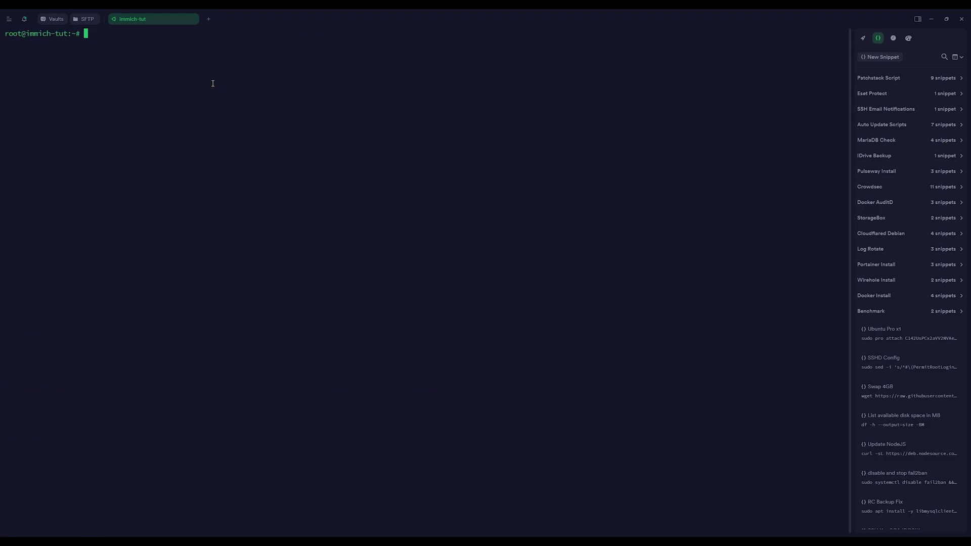
Step: Apply the SSHD hardening snippet, restart ssh.service, and reboot the server
click(935, 353)
text(systemctl restart ssh.service)
key(Return)
text(reboo)
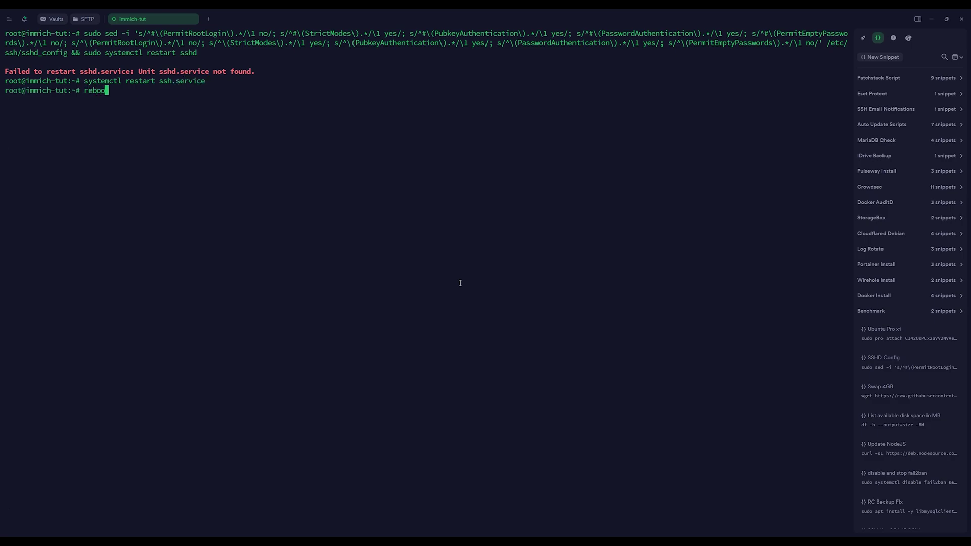
text(t)
key(Return)
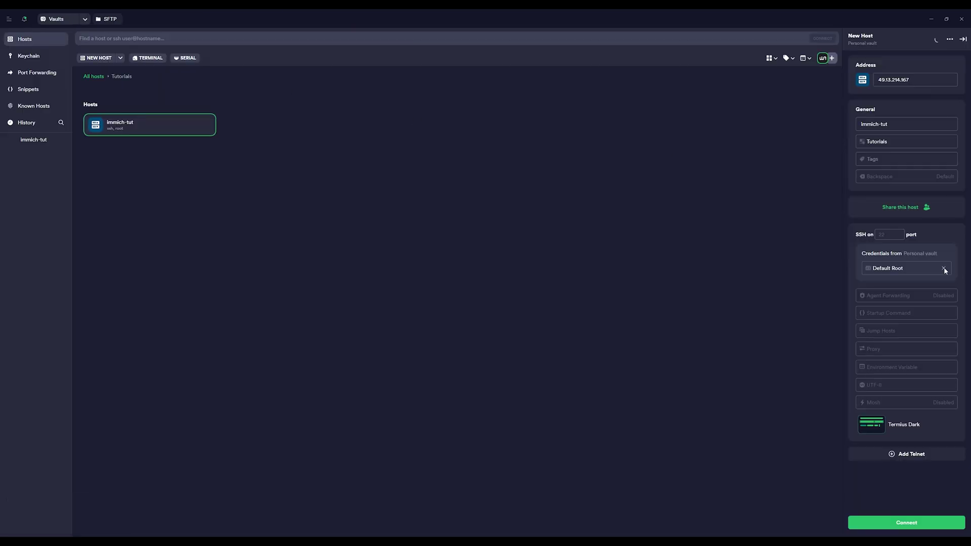
Step: Switch the immich-tut host from root credentials to the user's security key and reconnect
click(943, 268)
click(913, 324)
double_click(204, 133)
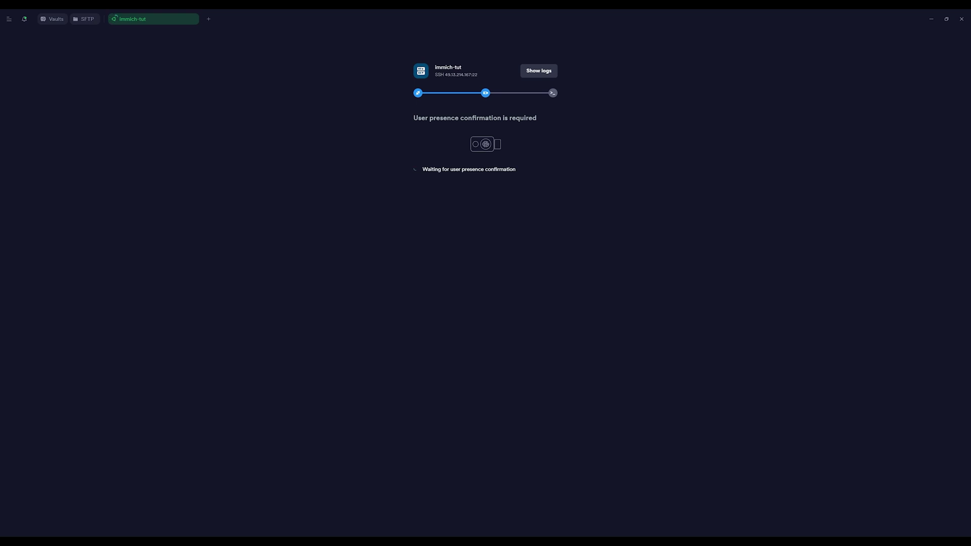
Step: Verify Docker works by running docker -h and docker ps
text(docker -h)
key(Return)
text(docker ps)
key(Return)
text(clear)
key(Return)
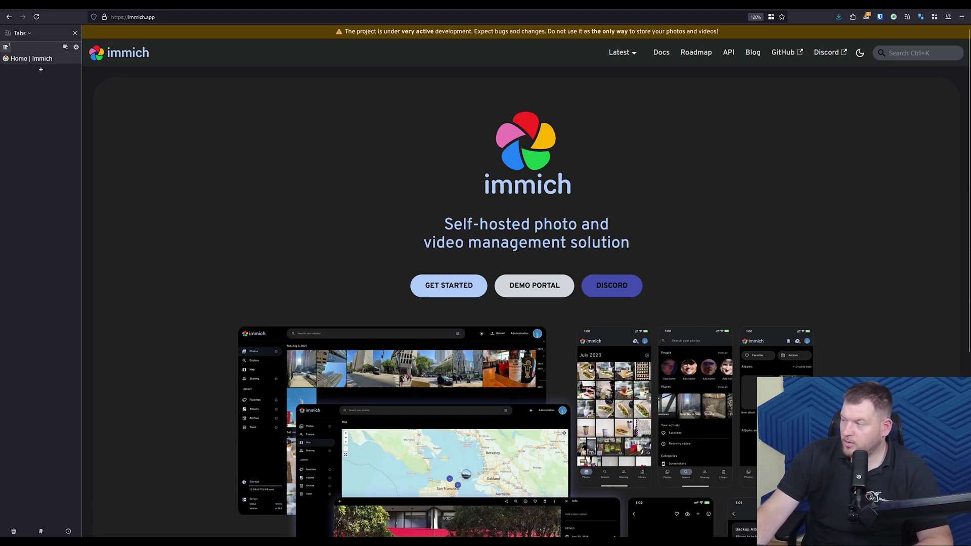
Step: Go to Install > Docker Compose in the Immich docs and copy the mkdir/cd immich-app block
click(661, 52)
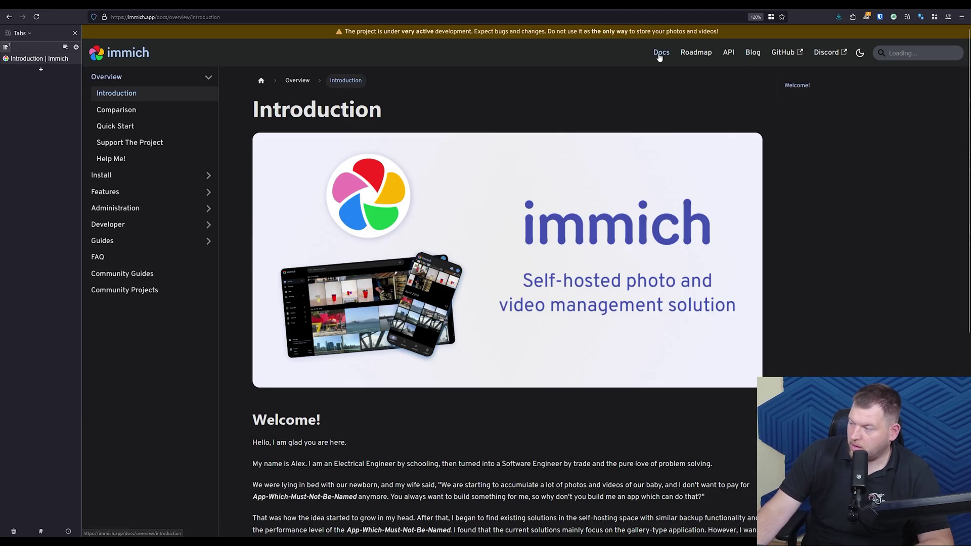
click(207, 178)
click(130, 192)
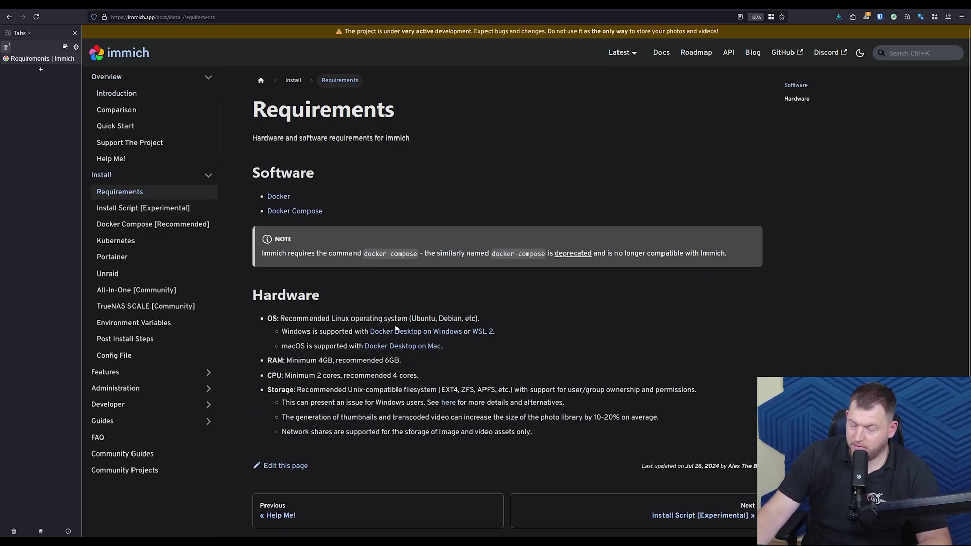
scroll(374, 334, down, 2)
scroll(386, 312, up, 2)
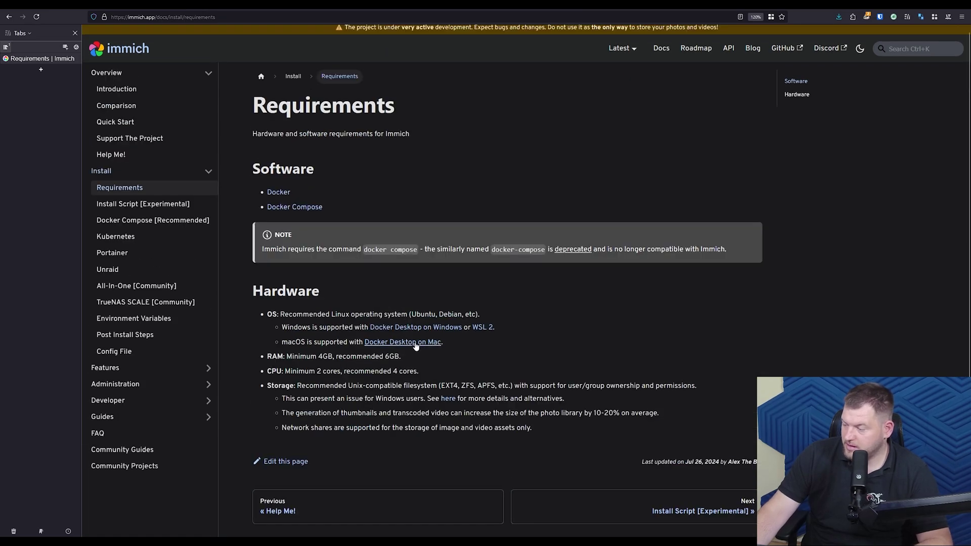
click(181, 222)
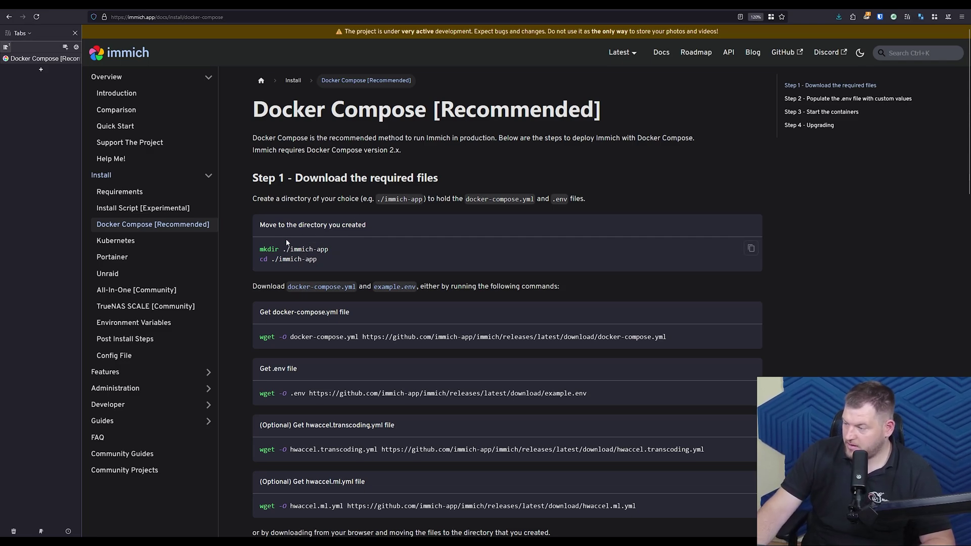
click(750, 248)
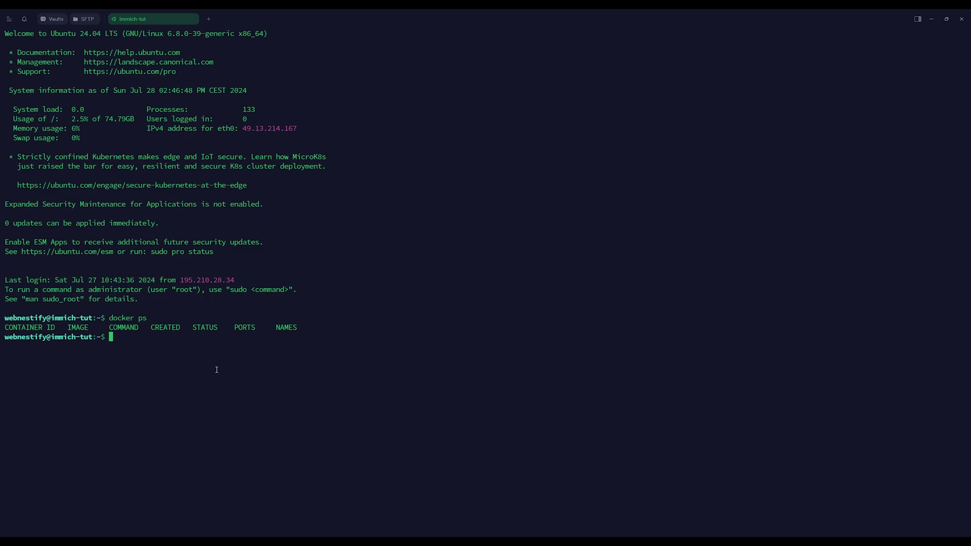
Step: Run the pasted mkdir and cd commands to create and enter ~/immich-app
key(ctrl+shift+v)
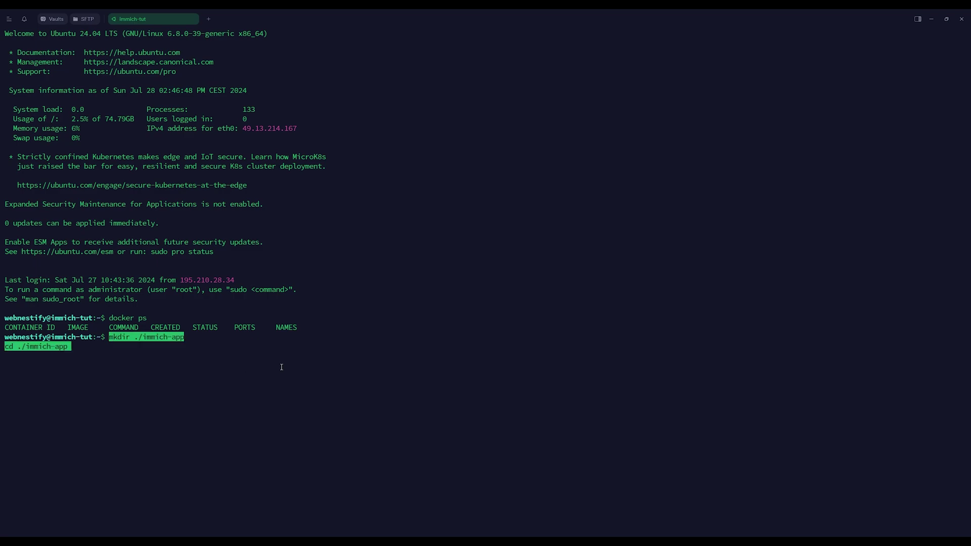
key(Return)
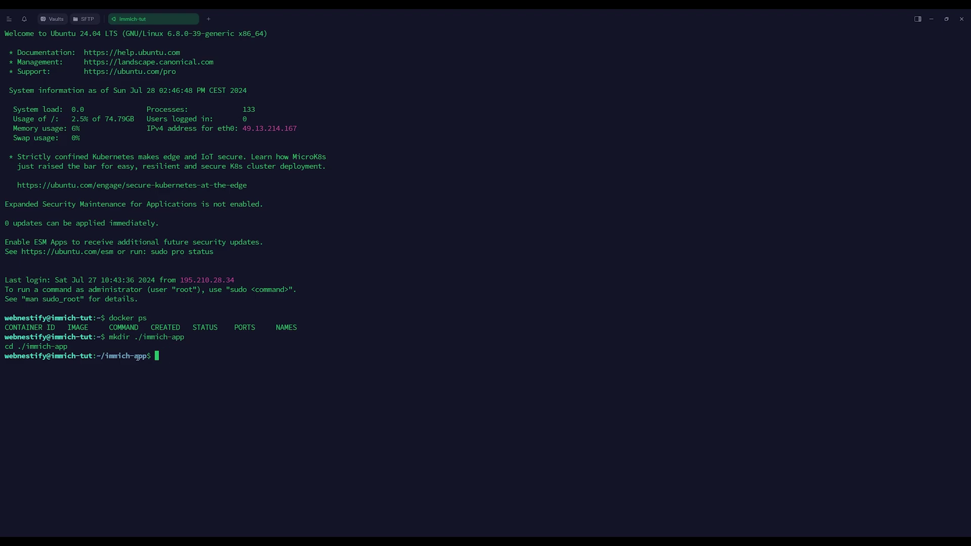
key(alt+Tab)
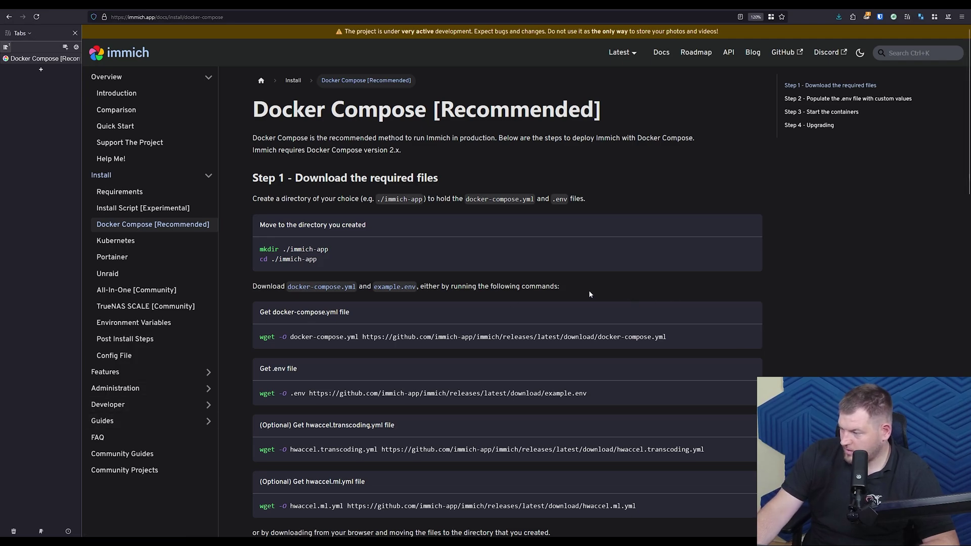
Step: Download docker-compose.yml into ~/immich-app with the wget command copied from the docs
click(750, 336)
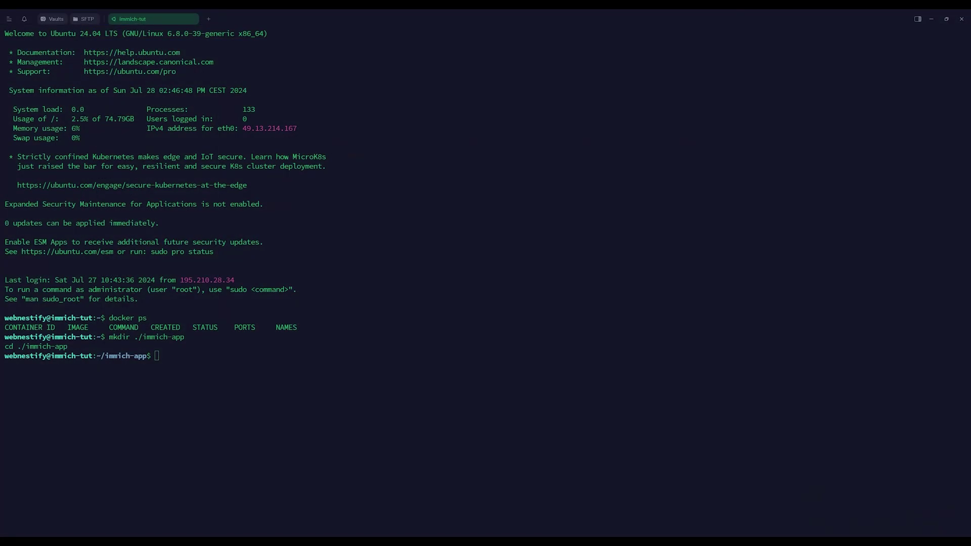
click(216, 427)
key(ctrl+shift+v)
key(Return)
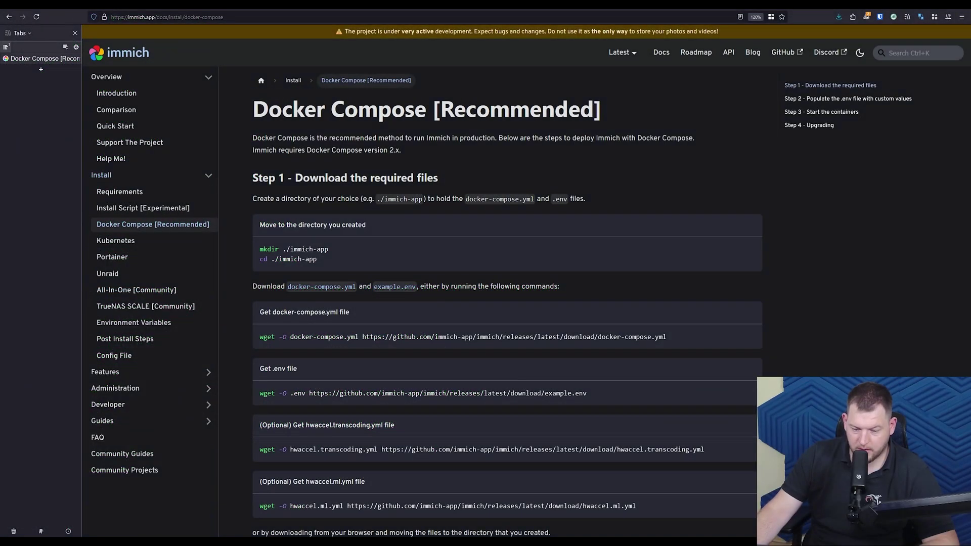
Step: Download the example environment file into ~/immich-app as .env with the docs' wget command
mouse_move(720, 399)
click(751, 392)
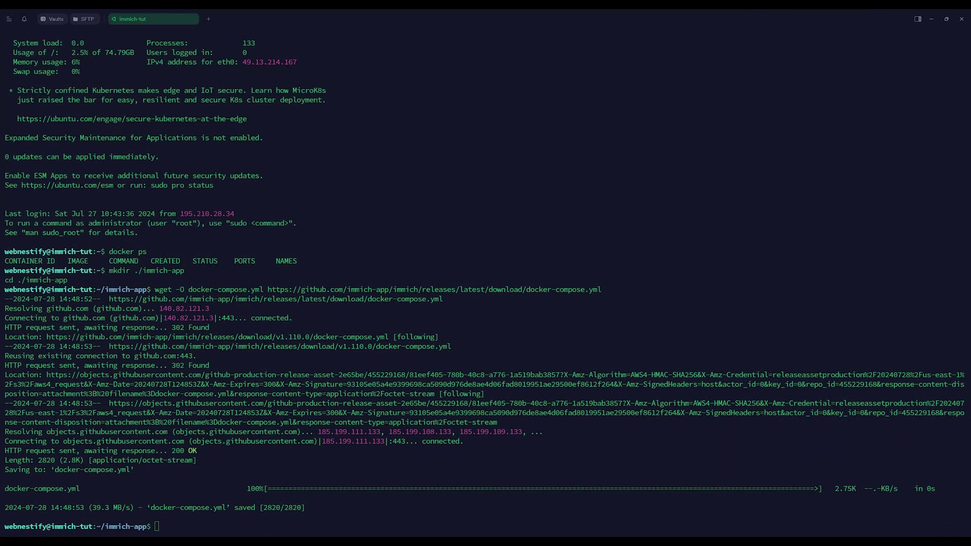
key(ctrl+shift+v)
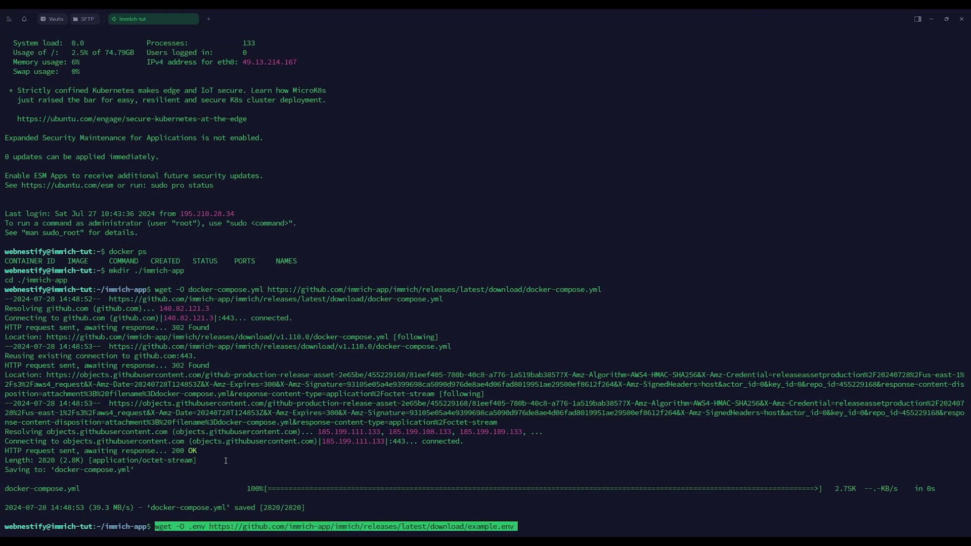
key(Return)
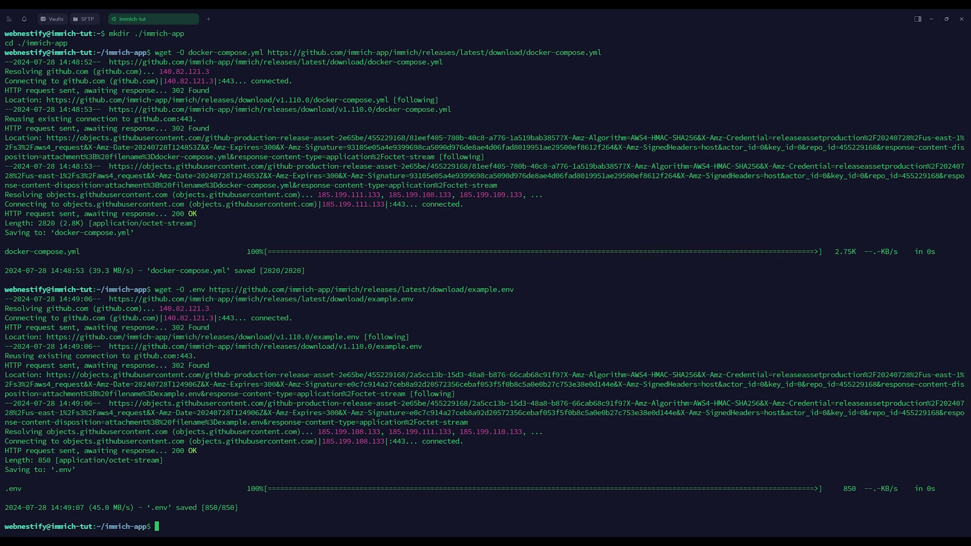
key(alt+Tab)
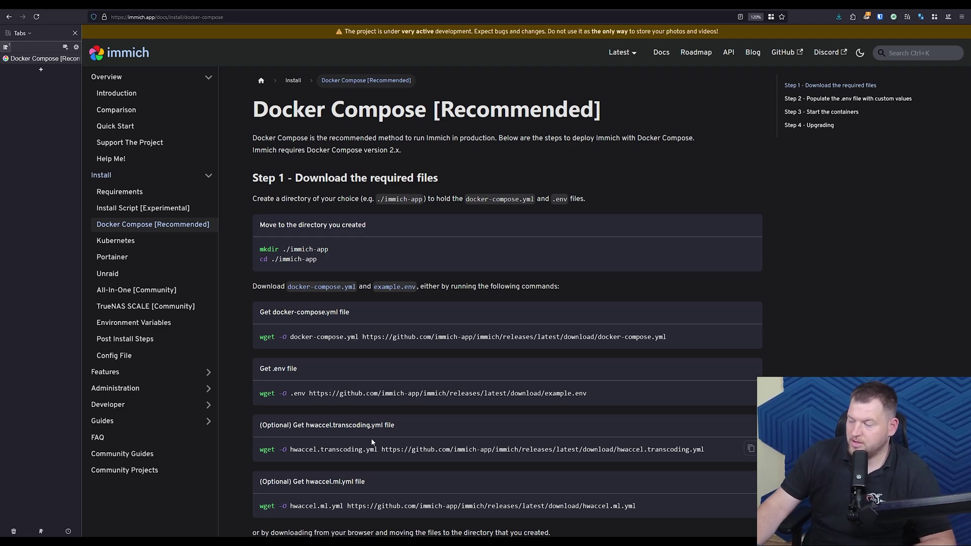
Step: Highlight the docker-compose.yml and .env file names in the docs' Step 1 commands
drag(314, 311, 351, 313)
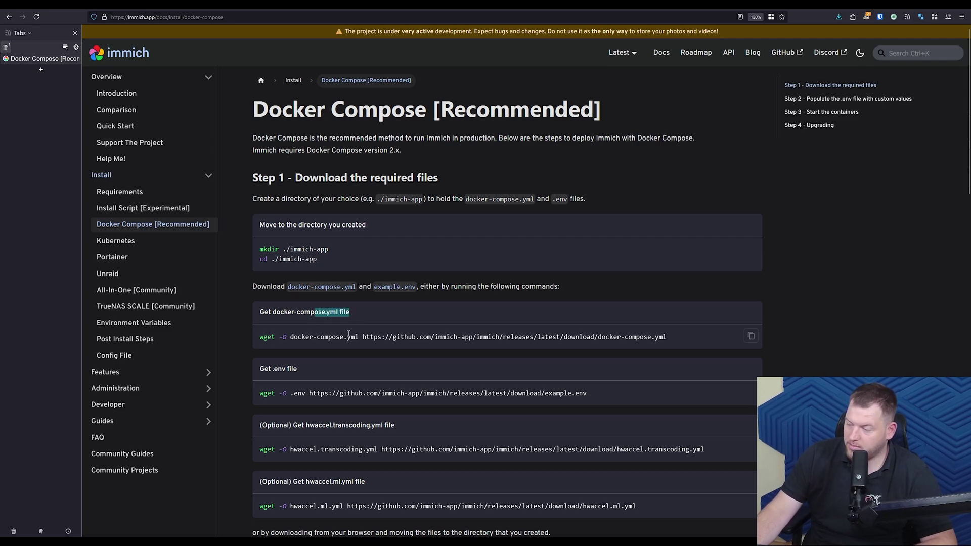
drag(291, 394, 306, 393)
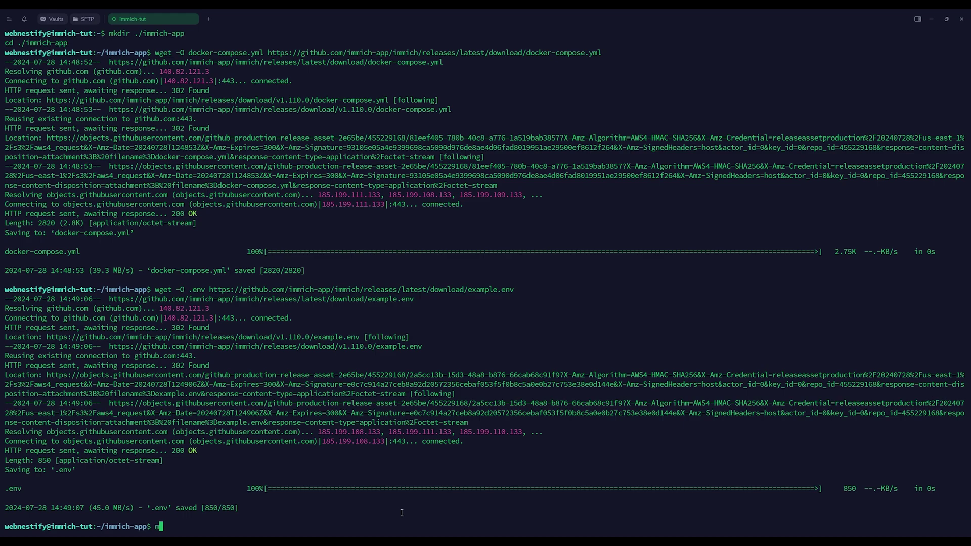
Step: Create ~/immich-app/data, show its full path with pwd, and cd back to immich-app
text(clear)
key(Return)
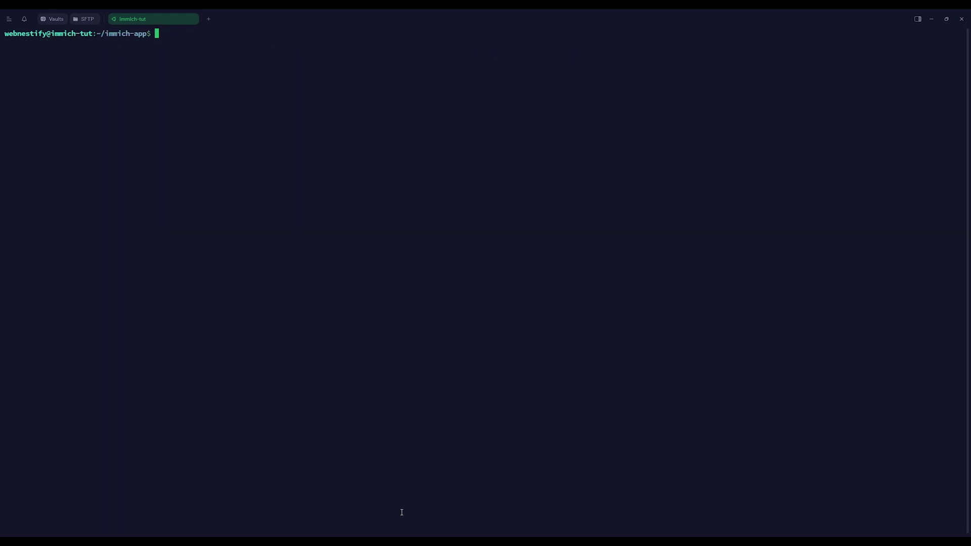
text(mkdir data)
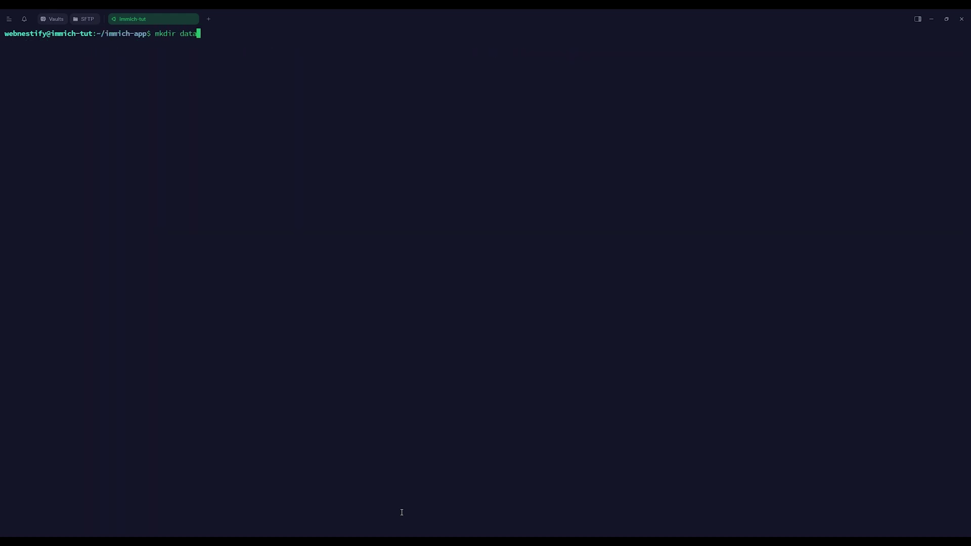
key(Return)
text(cd data)
key(Return)
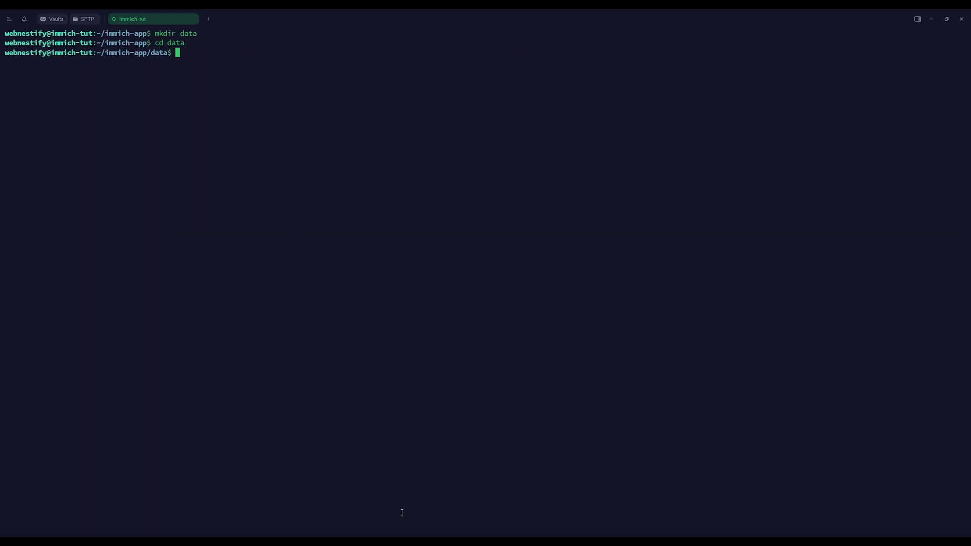
text(pwd)
key(Return)
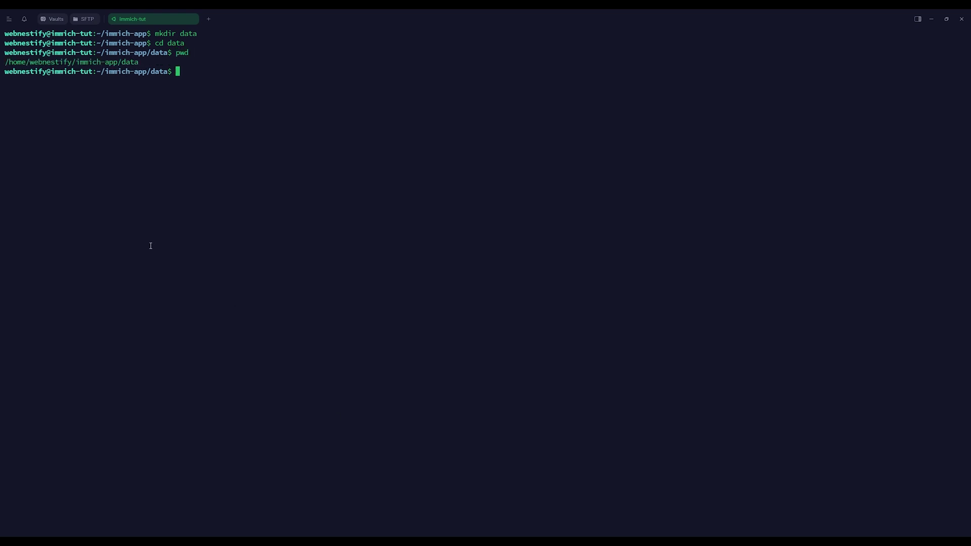
drag(139, 60, 5, 66)
click(191, 74)
text(cd ..)
key(Return)
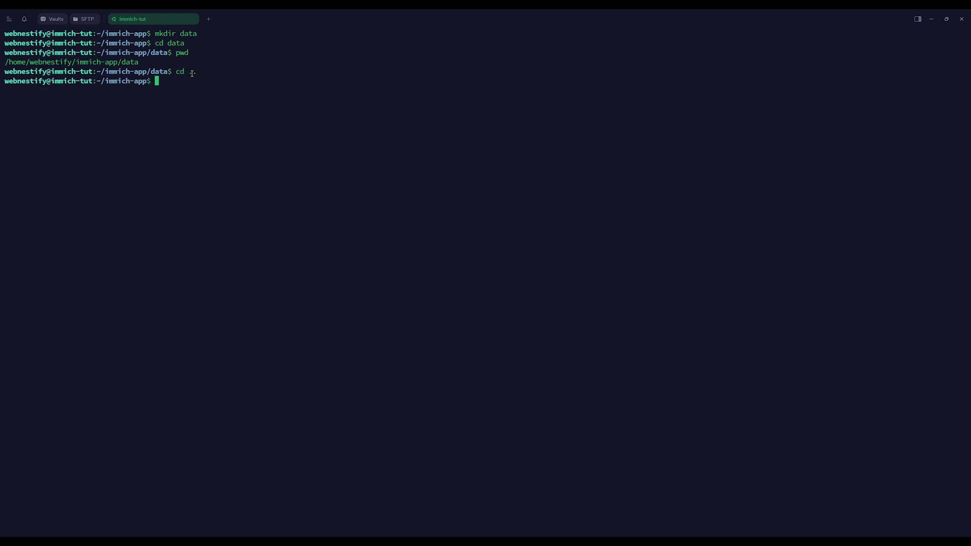
Step: Open .env in nano and change UPLOAD_LOCATION from ./library to ./data
text(nano .i)
text(nv)
key(Return)
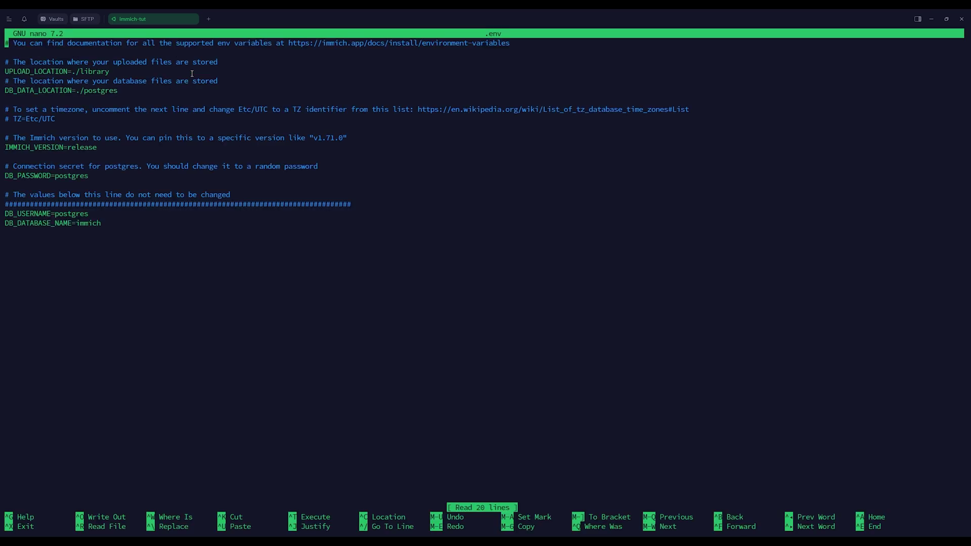
key(Down)
key(Down)
key(Down)
key(Right)
key(Right)
key(Right)
key(Right)
key(Right)
key(Right)
key(Right)
key(Right)
key(Right)
key(Right)
key(Right)
key(Right)
key(Right)
key(Right)
key(Right)
key(Right)
key(Right)
key(Right)
key(Right)
key(Right)
key(Right)
key(Right)
key(Right)
key(Right)
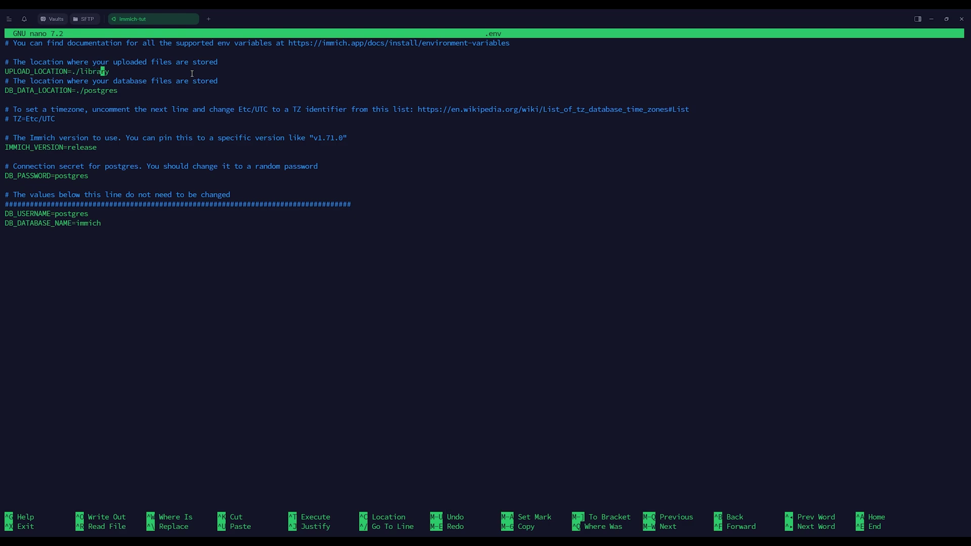
key(Right)
key(BackSpace)
key(BackSpace)
key(BackSpace)
key(BackSpace)
key(BackSpace)
key(BackSpace)
key(BackSpace)
text(data)
Step: Replace the default DB_PASSWORD with a long random password and save the .env file
key(Down)
key(Down)
key(Down)
key(Down)
key(Down)
key(Down)
key(Down)
key(Down)
key(Down)
key(Down)
key(Down)
key(BackSpace)
key(BackSpace)
key(BackSpace)
key(BackSpace)
key(BackSpace)
key(BackSpace)
key(BackSpace)
key(BackSpace)
key(ctrl+shift+v)
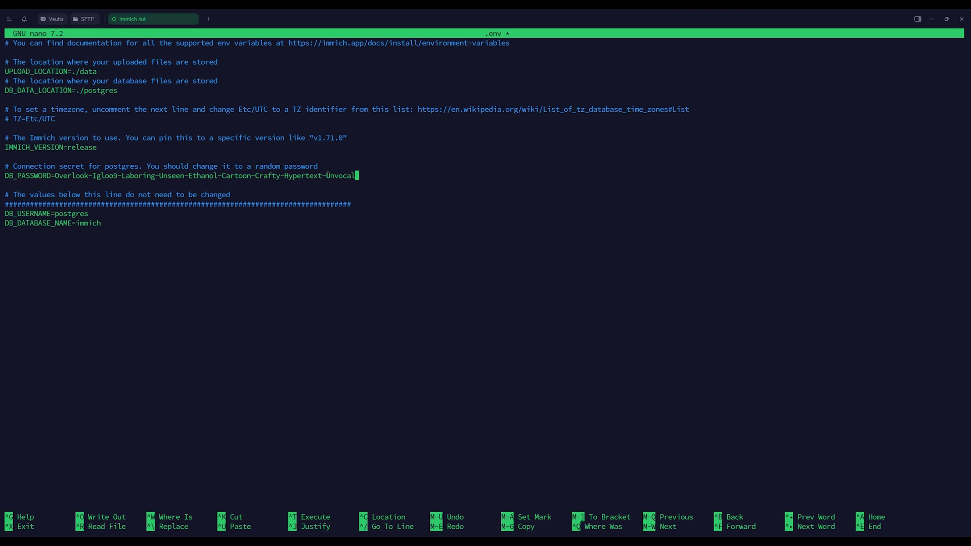
key(ctrl+o)
key(Return)
Step: Start the Immich containers with 'docker compose up -d' and follow their logs until stopped
key(ctrl+x)
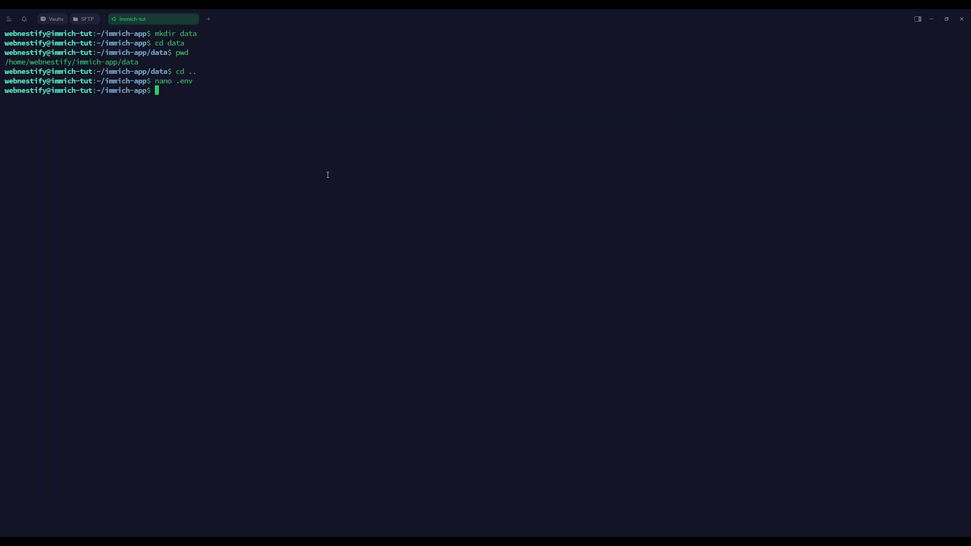
text(docker compose up -d &&)
key(BackSpace)
key(BackSpace)
text(& docker comp)
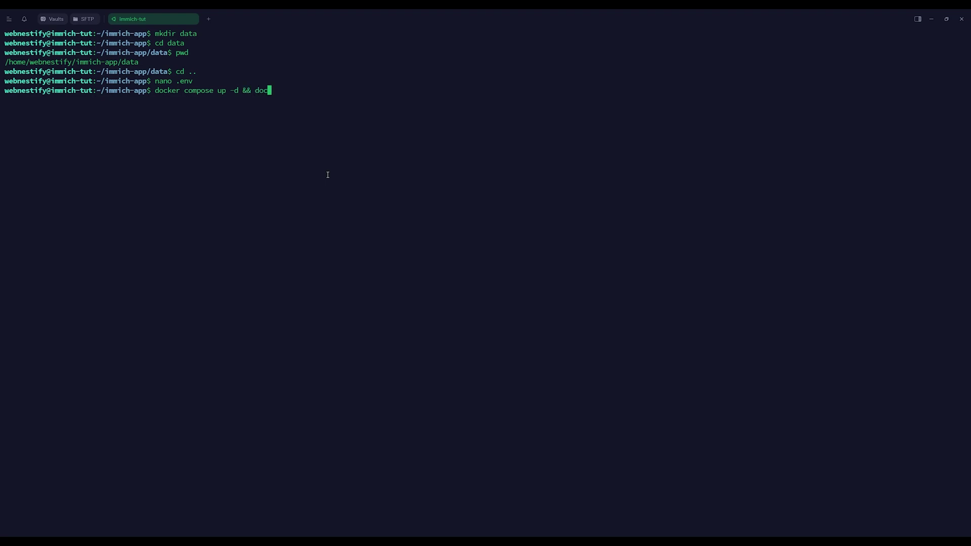
text(ose lgs -f)
key(BackSpace)
key(BackSpace)
key(BackSpace)
key(BackSpace)
key(BackSpace)
key(BackSpace)
text(logs -f)
key(Return)
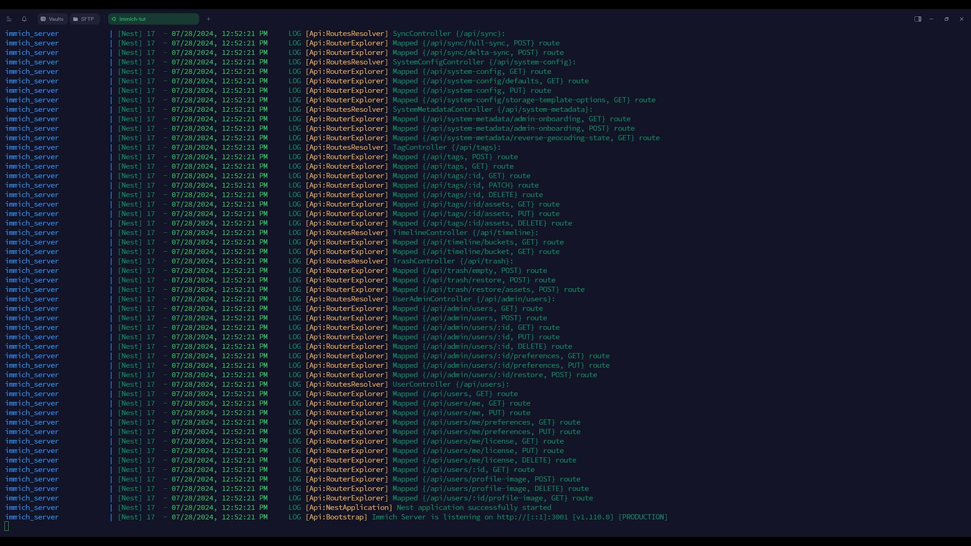
key(ctrl+c)
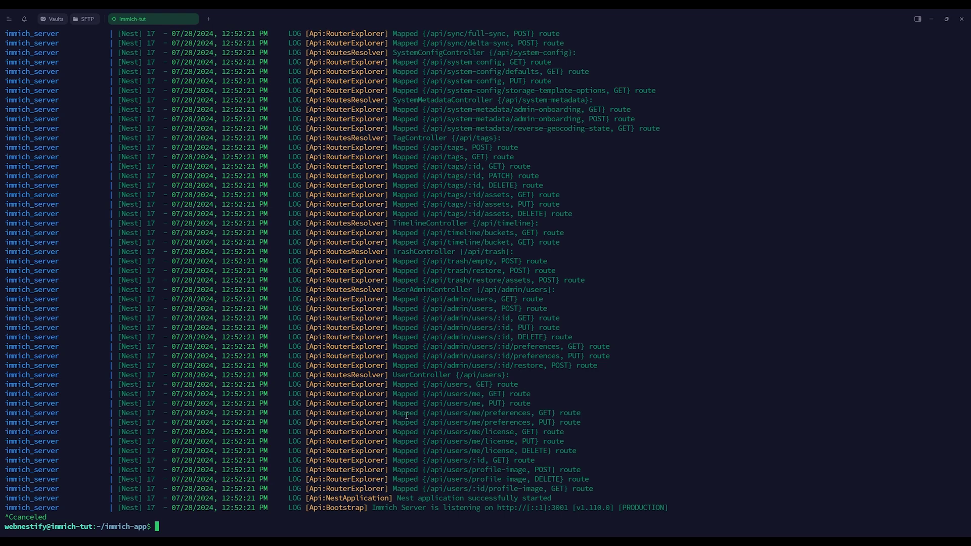
Step: Print docker-compose.yml and highlight the 2283 host port in its ports mapping
text(cat docker-compose.yml)
key(Return)
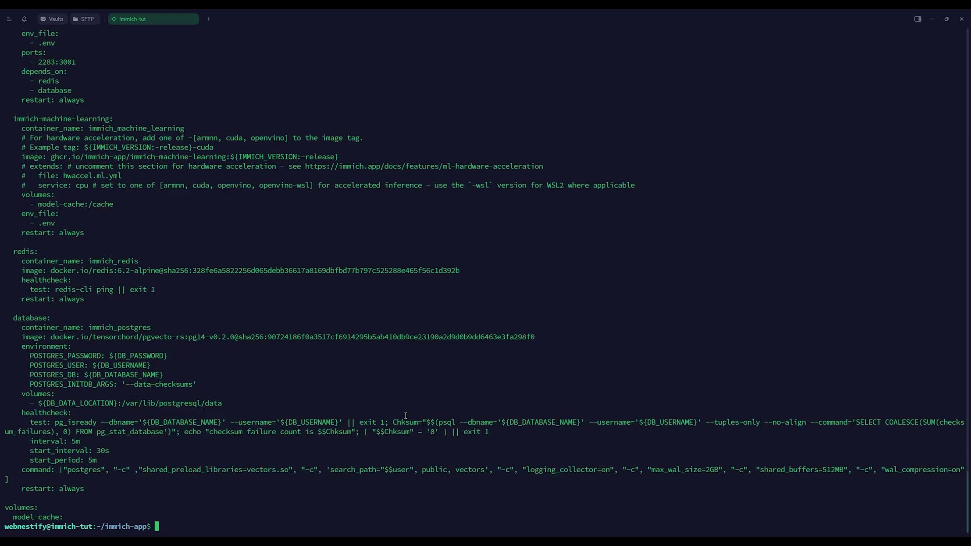
scroll(59, 305, up, 10)
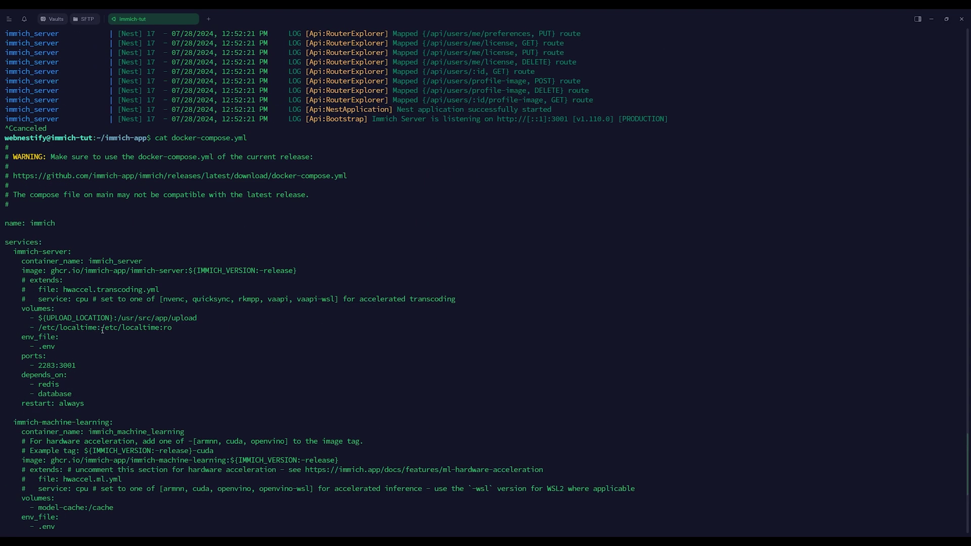
drag(54, 365, 39, 365)
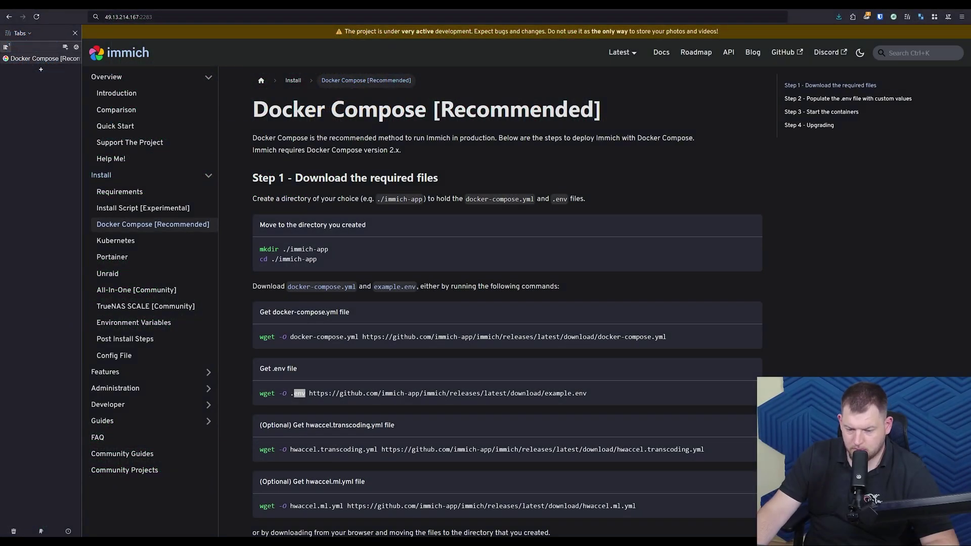
Step: Load 49.13.214.167:2283 over plain HTTP and start the Immich setup
click(191, 18)
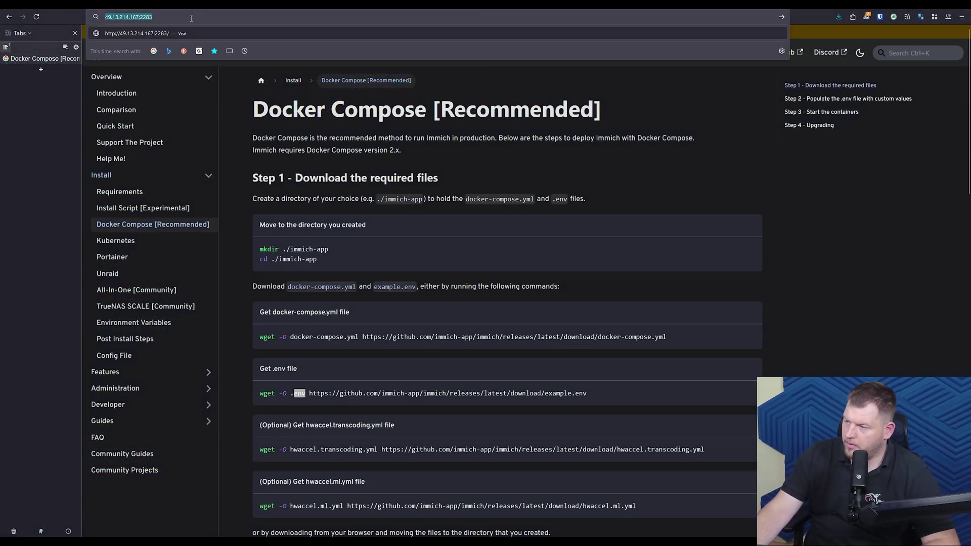
key(Return)
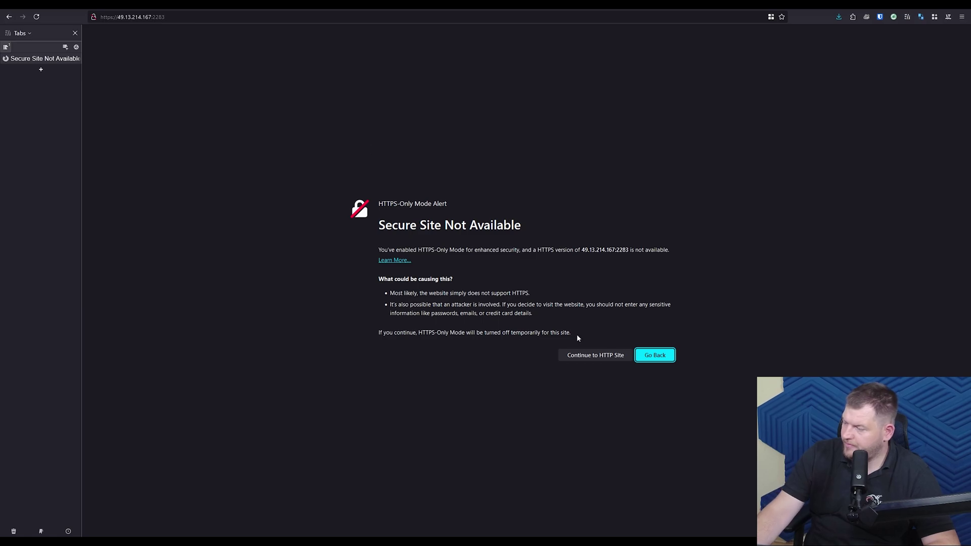
click(605, 354)
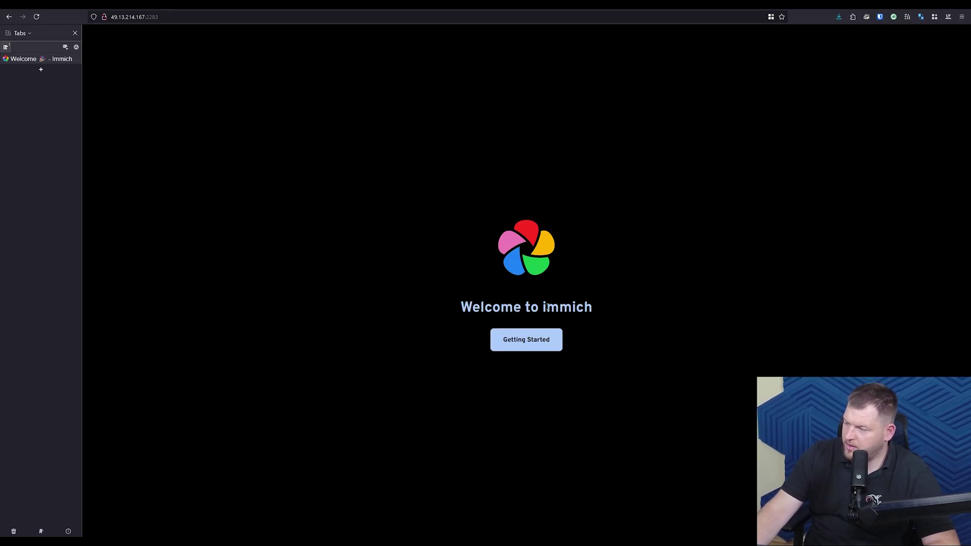
click(539, 347)
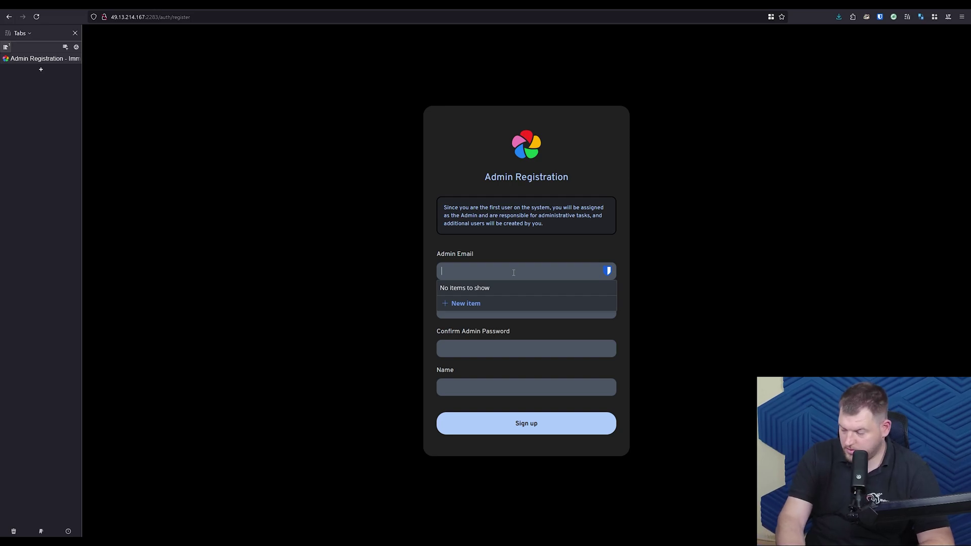
Step: Register the admin account with its e-mail, a stored password and the admin's name
key(Tab)
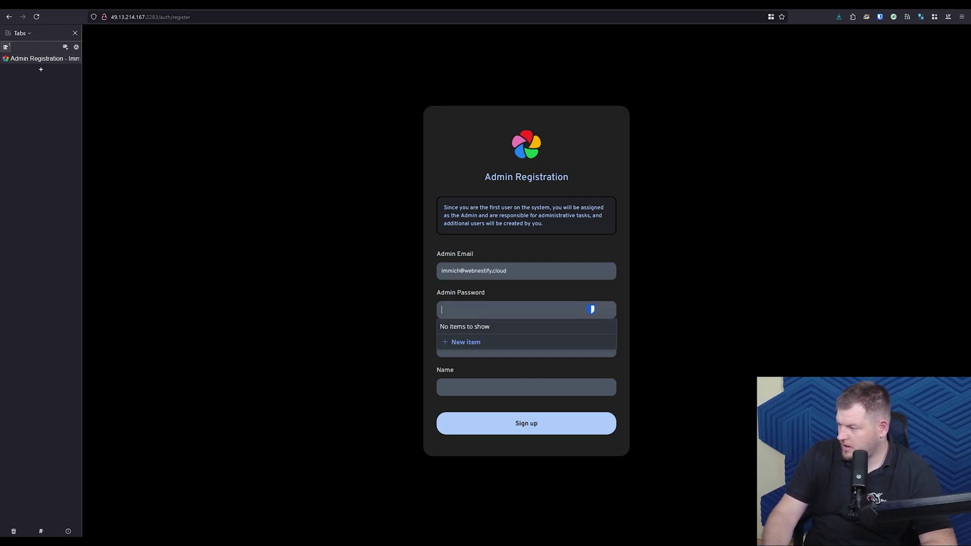
click(878, 18)
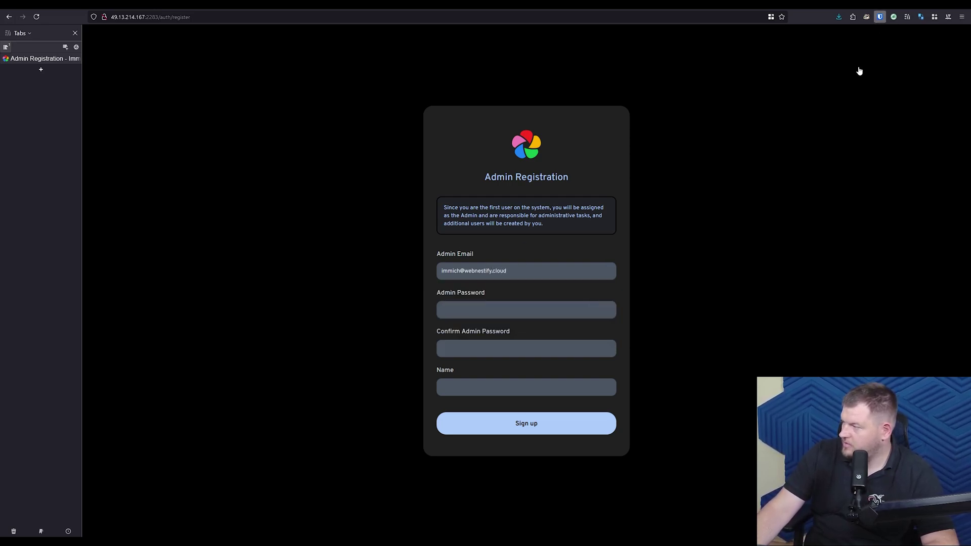
click(507, 309)
click(486, 340)
click(483, 390)
text(Simon)
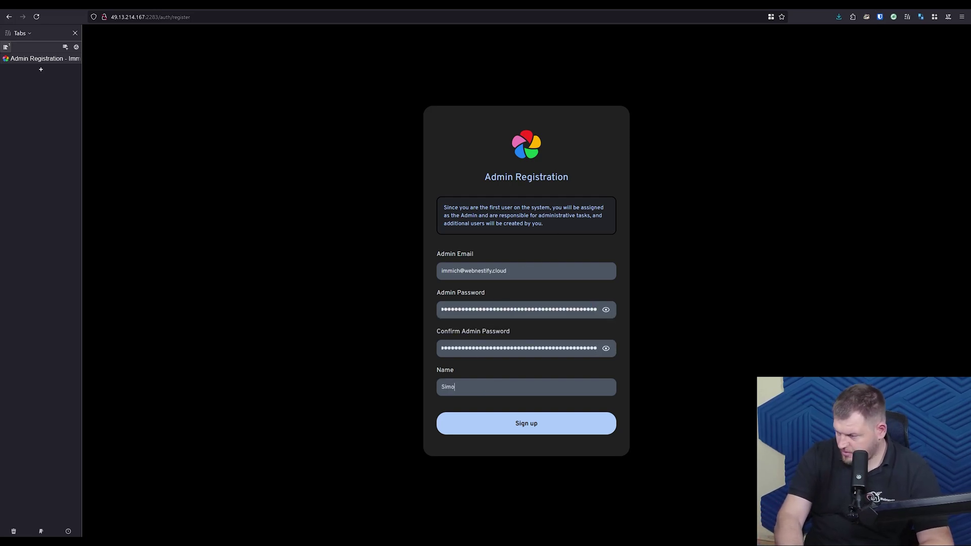
click(543, 419)
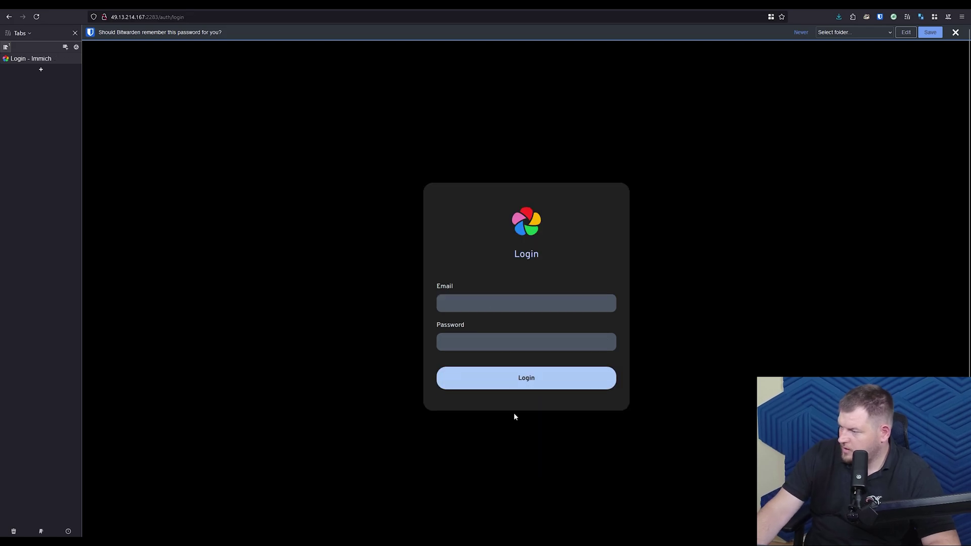
Step: Log in to Immich with the admin e-mail and pasted password
click(955, 31)
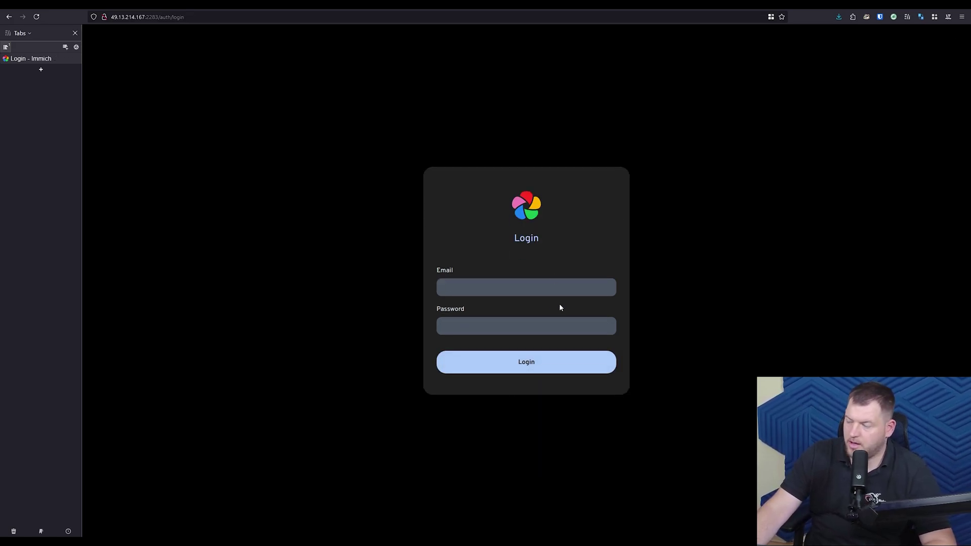
click(515, 291)
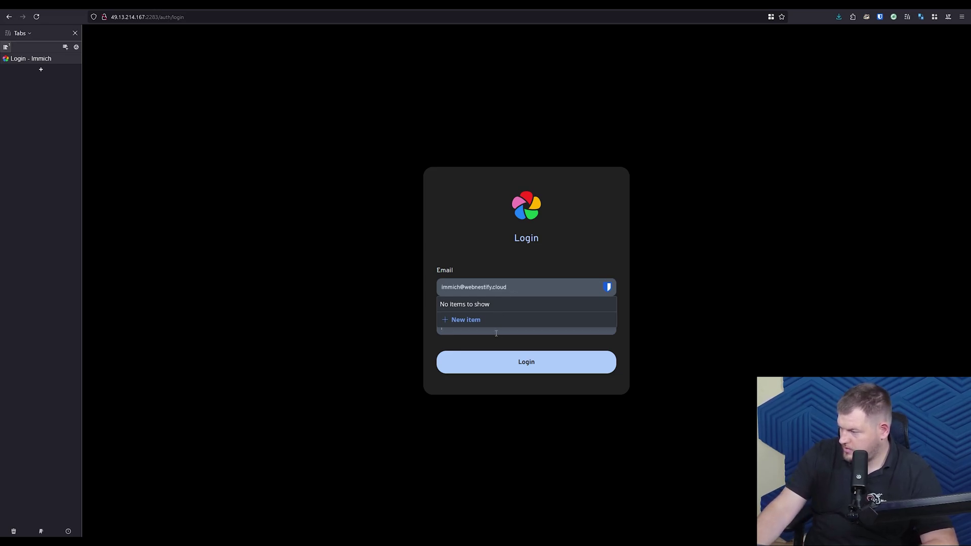
click(491, 333)
key(ctrl+v)
click(526, 362)
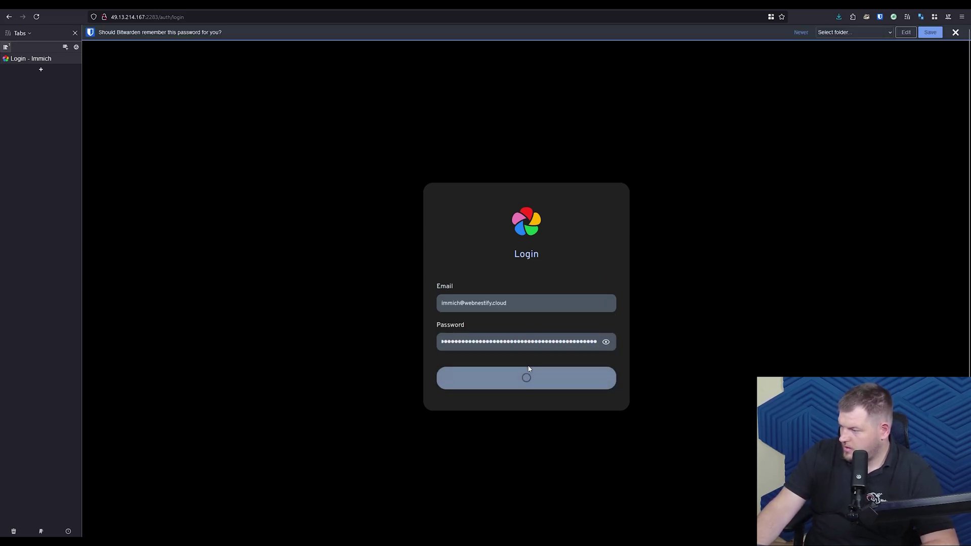
Step: Keep the dark colour theme, enable the storage template engine and finish onboarding
click(658, 355)
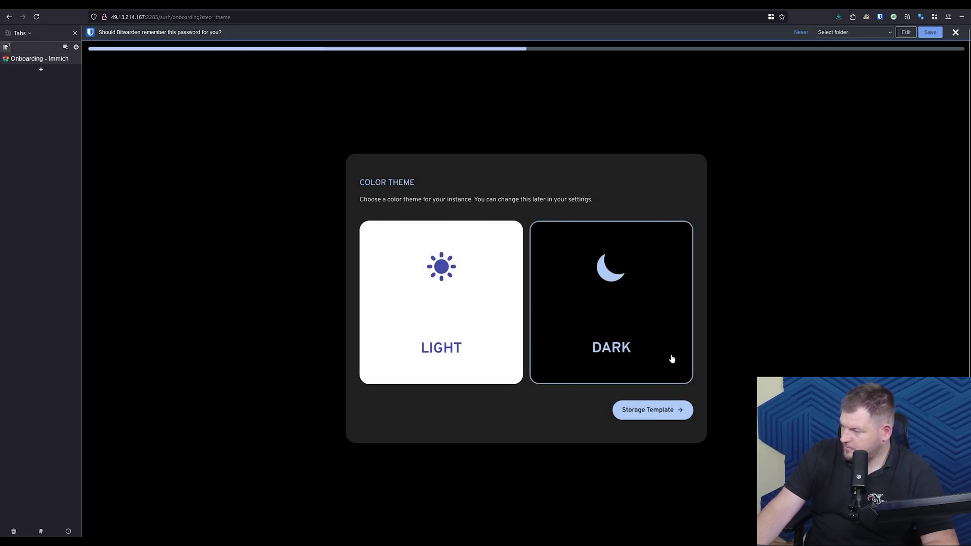
click(442, 310)
click(629, 301)
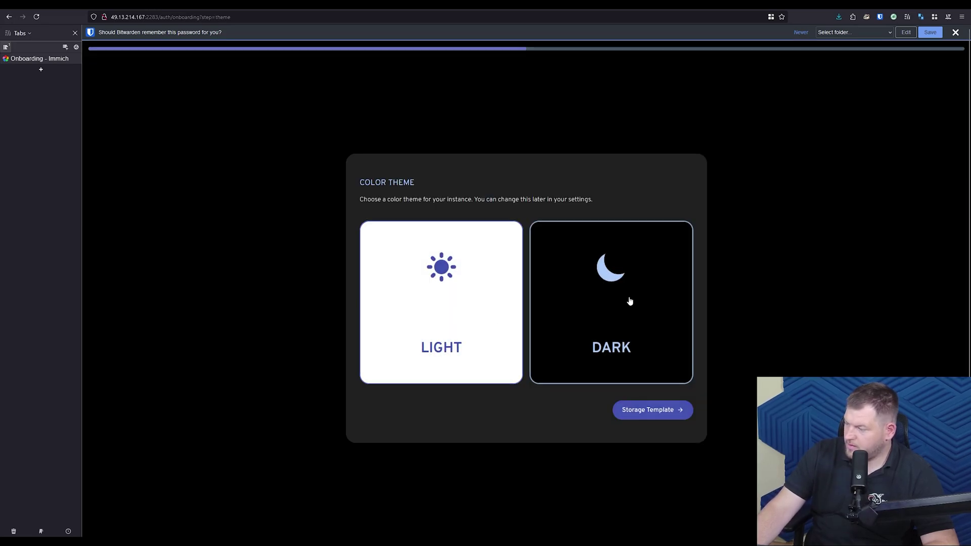
click(659, 410)
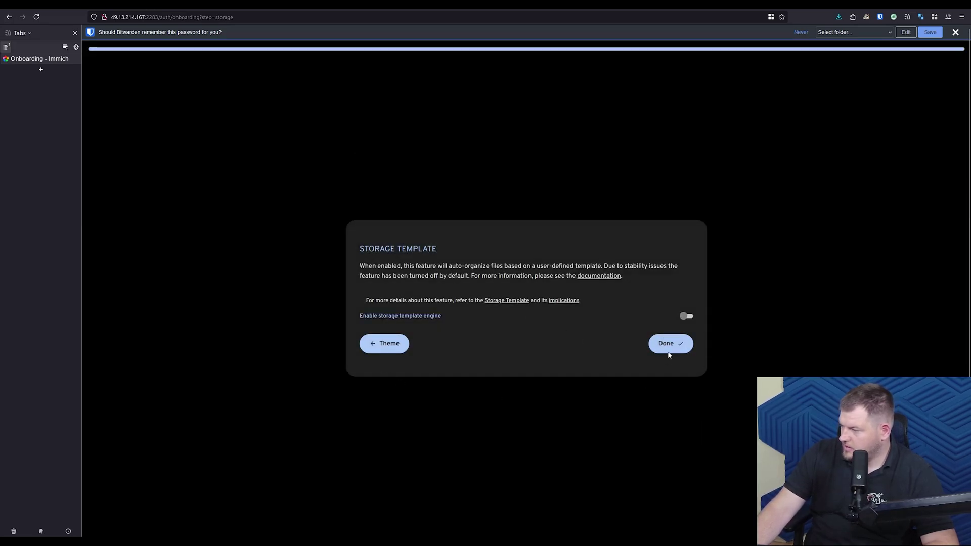
click(685, 317)
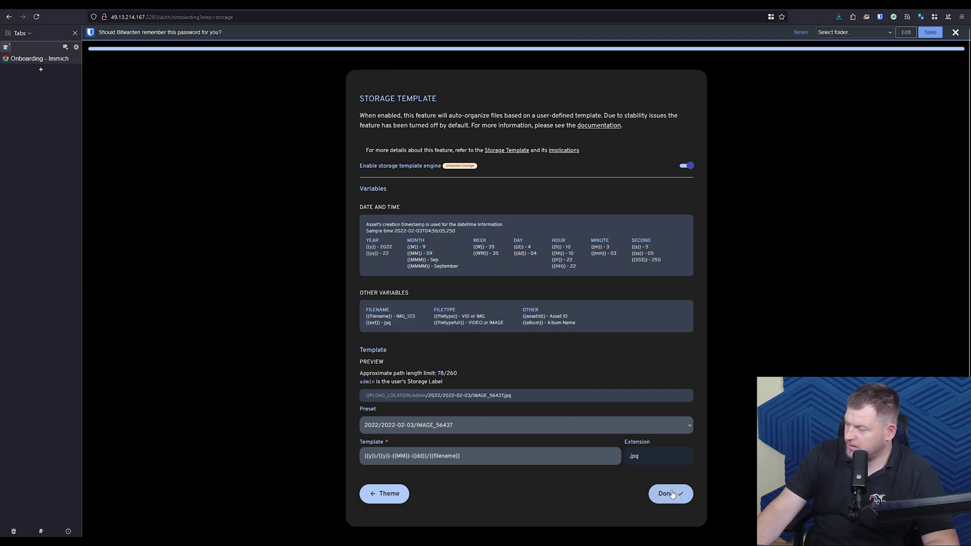
click(671, 494)
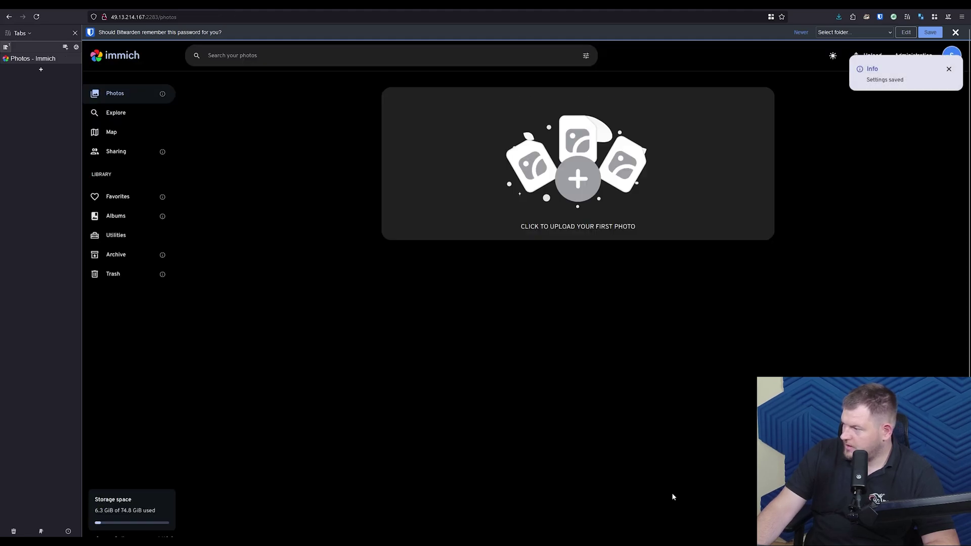
click(955, 32)
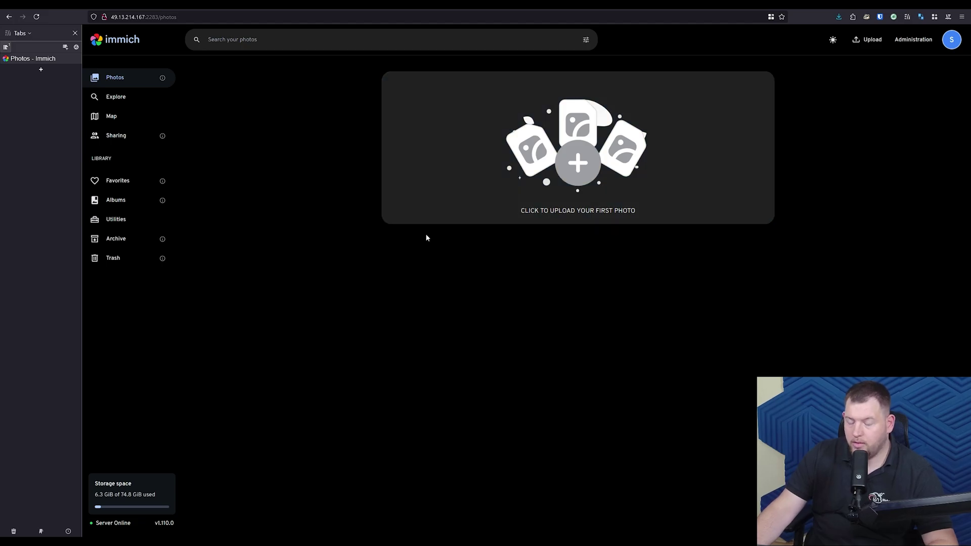
Step: Open Administration > Settings and expand the External Library and Machine Learning settings
click(912, 40)
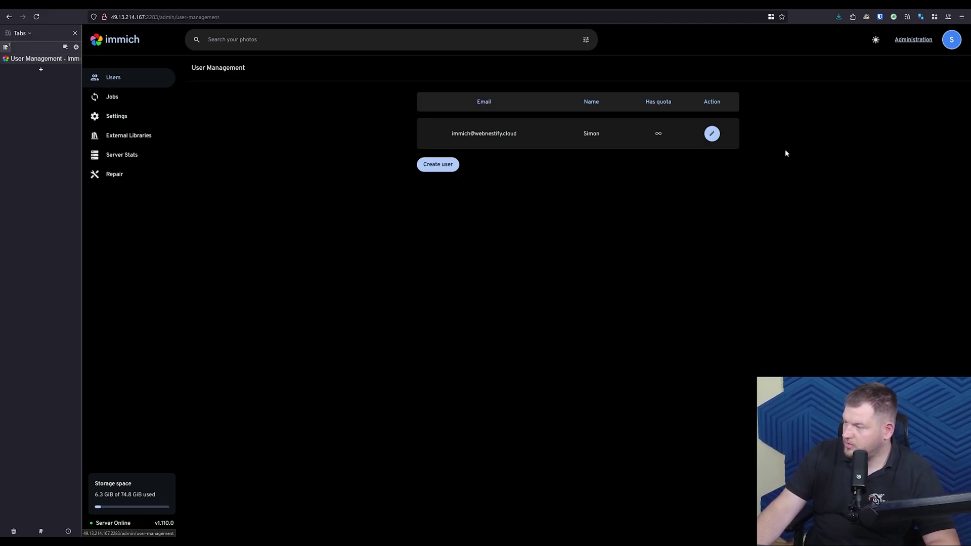
click(116, 116)
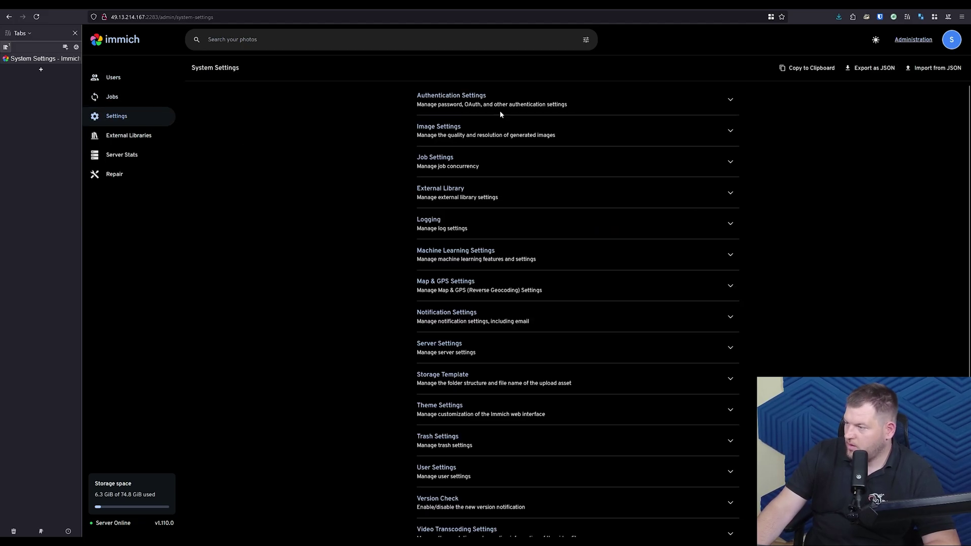
click(487, 198)
scroll(522, 283, down, 4)
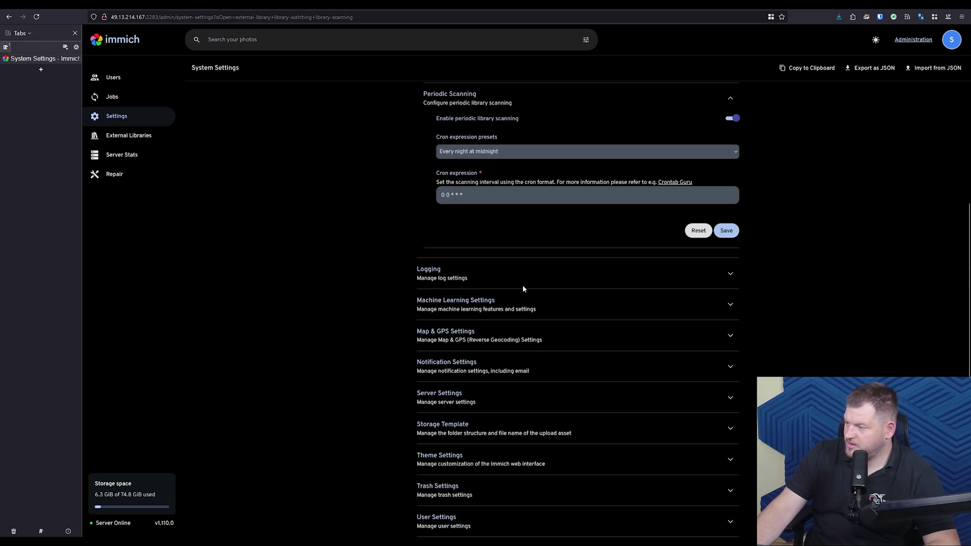
click(512, 310)
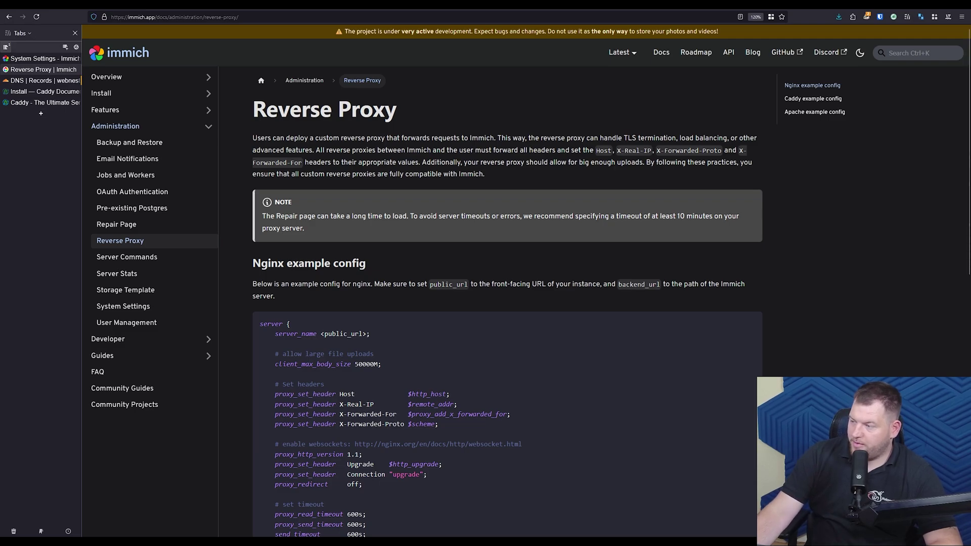
Step: Check Immich's Caddy example config and Caddy's Debian/Ubuntu stable install commands, then return to Termius
scroll(505, 304, down, 8)
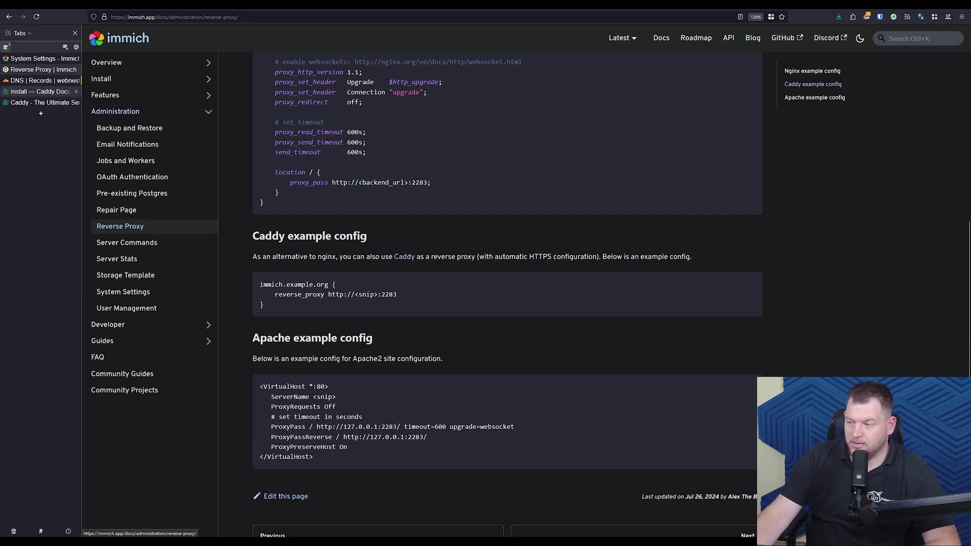
click(41, 92)
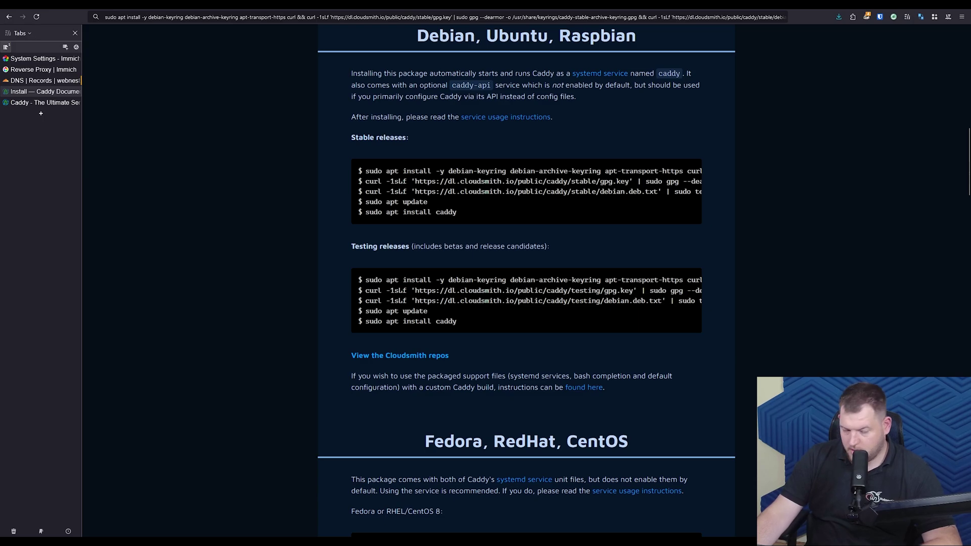
key(alt+Tab)
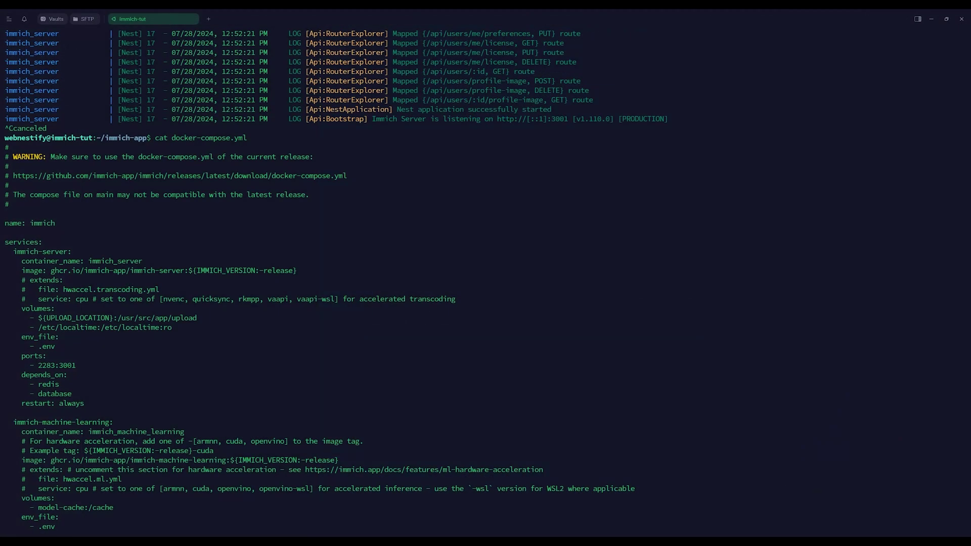
Step: Clear the terminal and become root with sudo -i
text(clear)
key(Return)
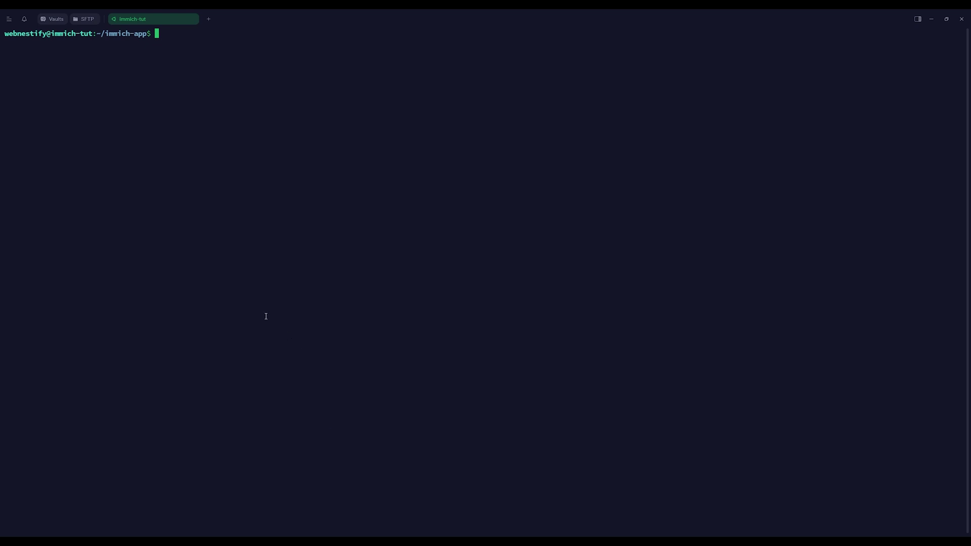
text(sudo -i)
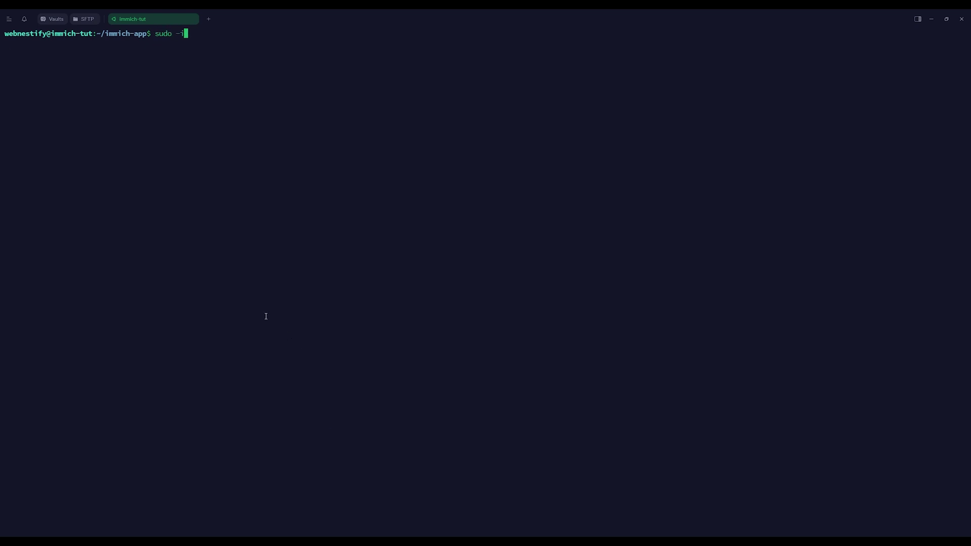
key(Return)
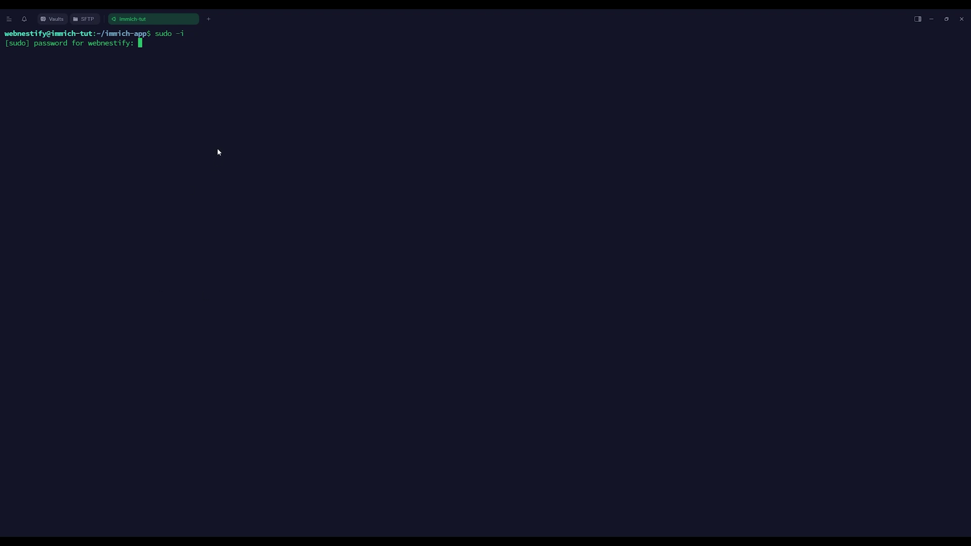
key(Return)
Step: Paste and run the Caddy stable-repository install commands to install Caddy 2.8.4
text(sudo apt install -y debian-keyring debian-archive-keyring apt-transport-https curl && curl -1sLf 'https://dl.cloudsmith.io/public/caddy/stable/gpg.key' | sudo gpg --dearmor -o /usr/share/keyrings/caddy-stable-archive-keyring.gpg && curl -1sLf 'https://dl.cloudsmith.io/public/caddy/stable/debian.deb.txt' | sudo tee /etc/apt/sources.list.d/caddy-stable.list && sudo apt update && sudo apt install caddy)
key(ctrl+c)
key(ctrl+shift+v)
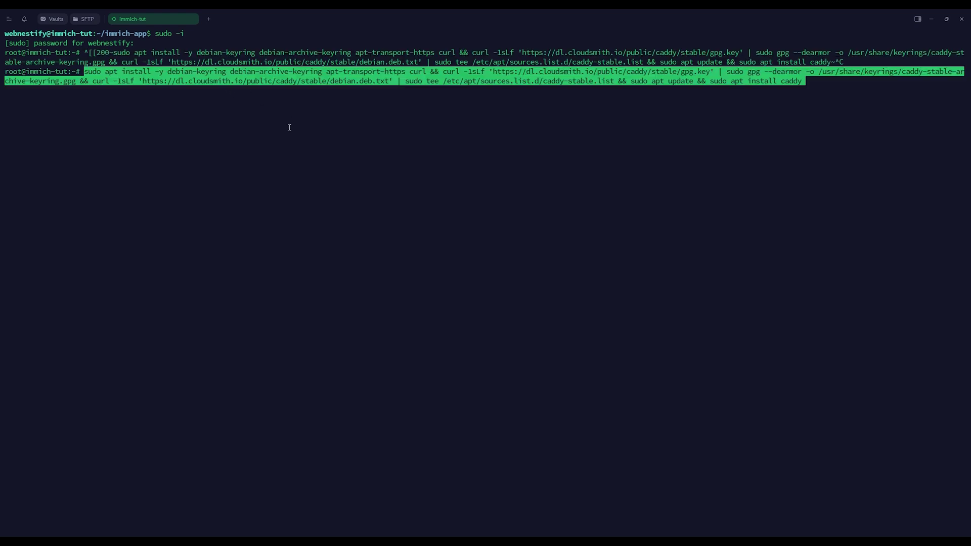
key(Return)
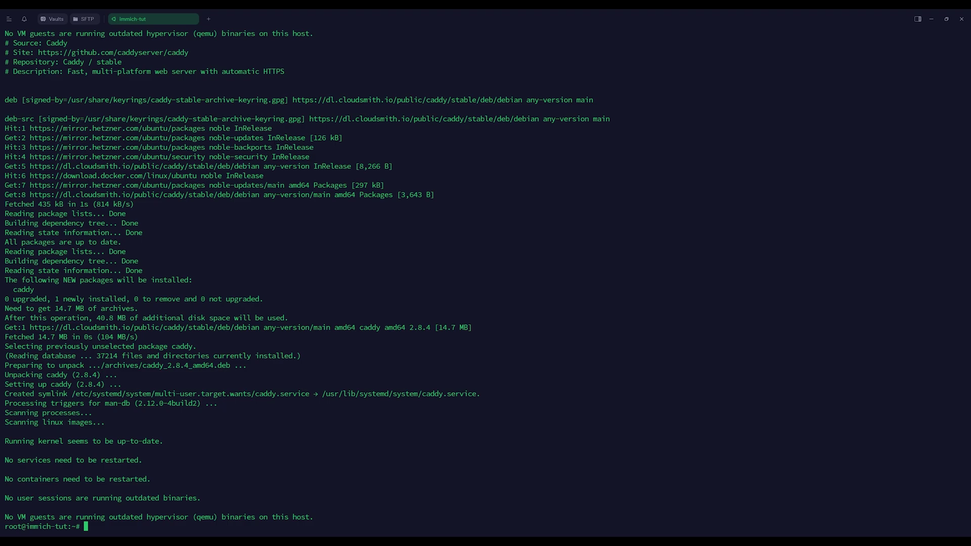
Step: Open /etc/caddy/Caddyfile in nano and cut every default line with Ctrl+K
key(ctrl+shift+v)
key(Return)
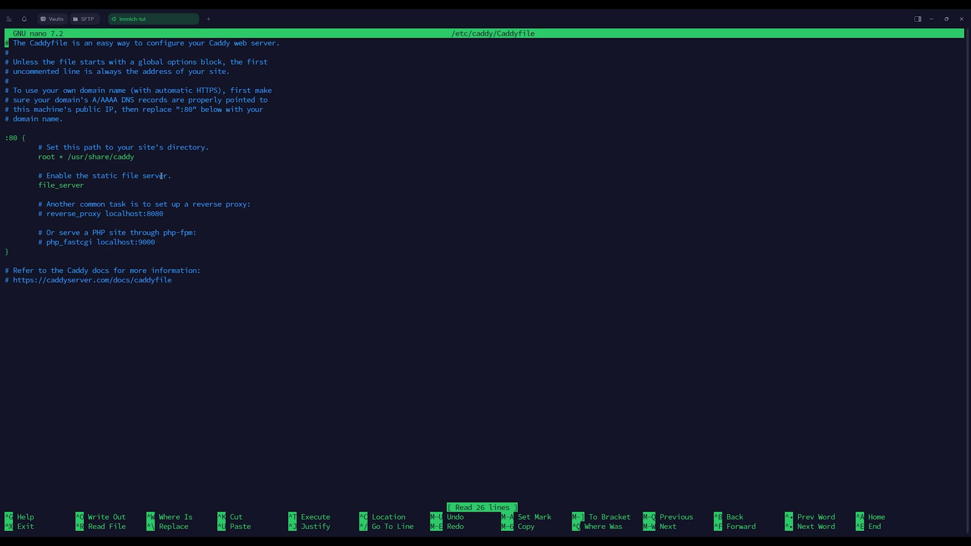
key(ctrl+k)
key(ctrl+k)
key(ctrl+k)
key(ctrl+k)
key(ctrl+k)
key(ctrl+k)
key(ctrl+k)
key(ctrl+k)
key(ctrl+k)
key(ctrl+k)
key(ctrl+k)
key(ctrl+k)
key(ctrl+k)
key(ctrl+k)
key(ctrl+k)
key(ctrl+k)
key(ctrl+k)
key(ctrl+k)
key(ctrl+k)
key(ctrl+k)
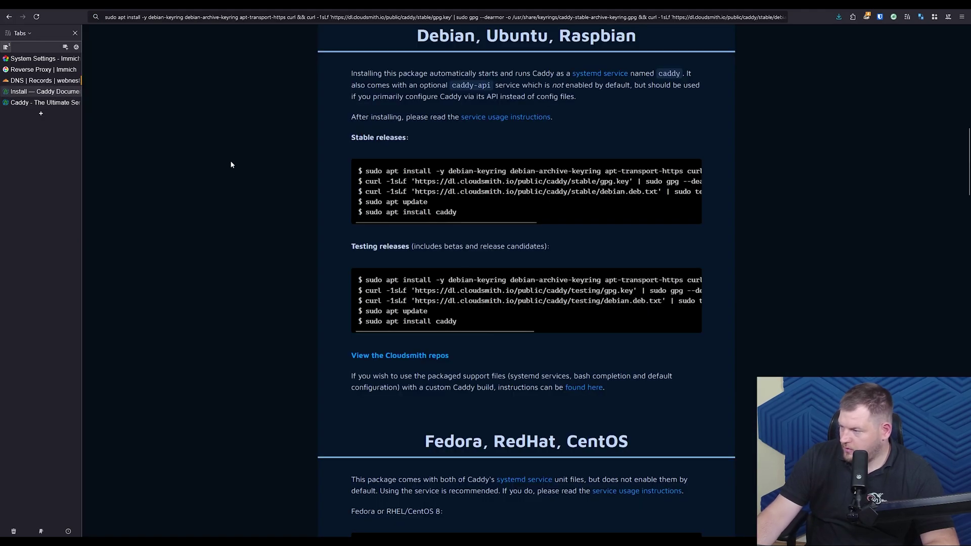
Step: Go back to the 'Reverse Proxy | Immich' docs tab and copy its Caddy example config
scroll(438, 339, down, 5)
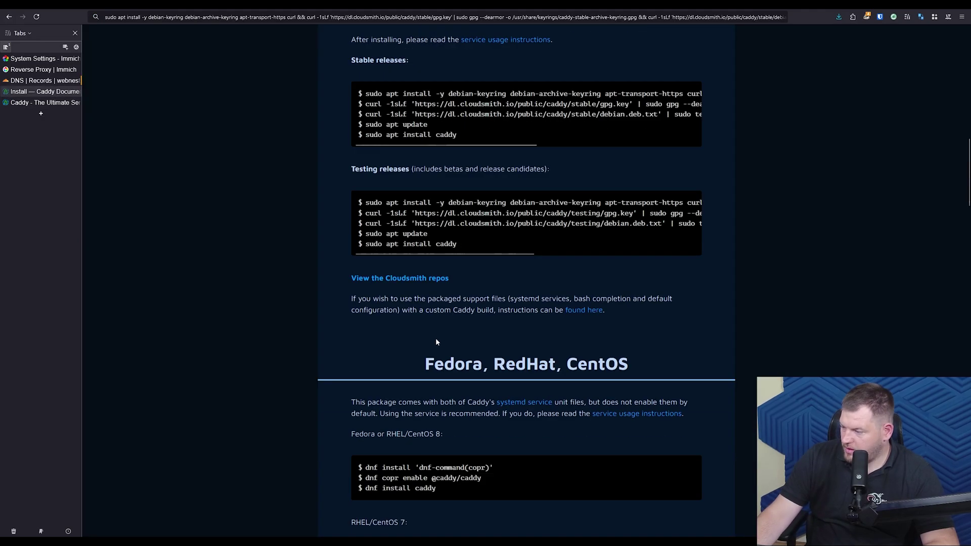
scroll(358, 288, up, 15)
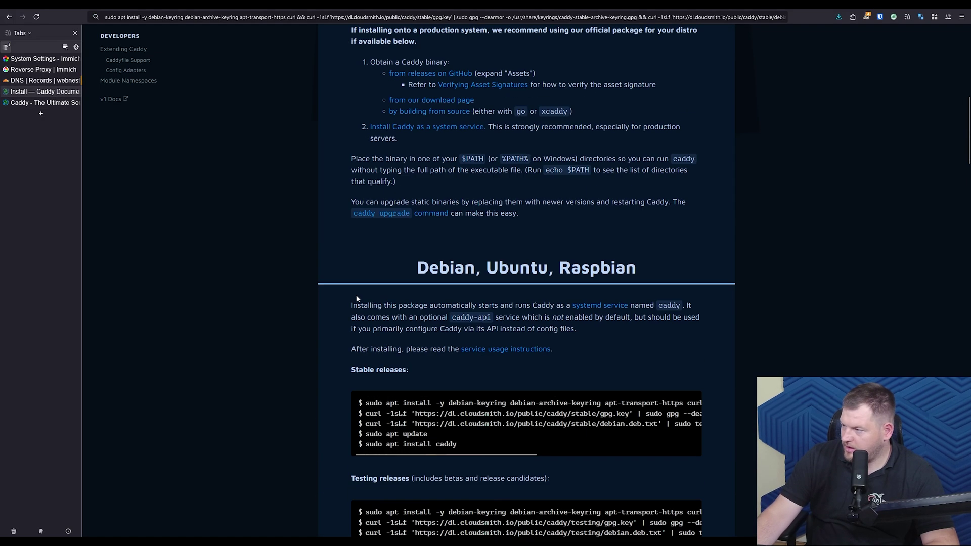
scroll(354, 317, up, 4)
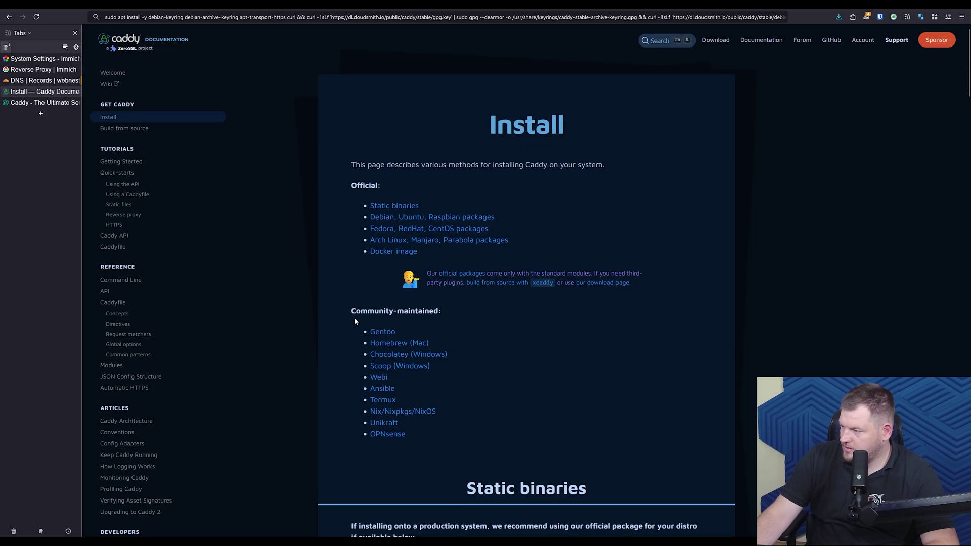
click(44, 102)
click(41, 92)
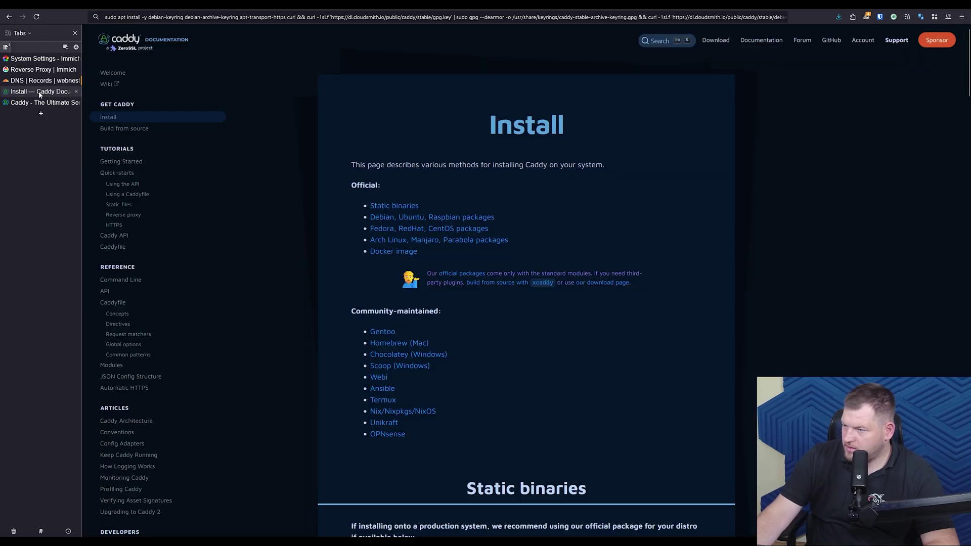
click(41, 69)
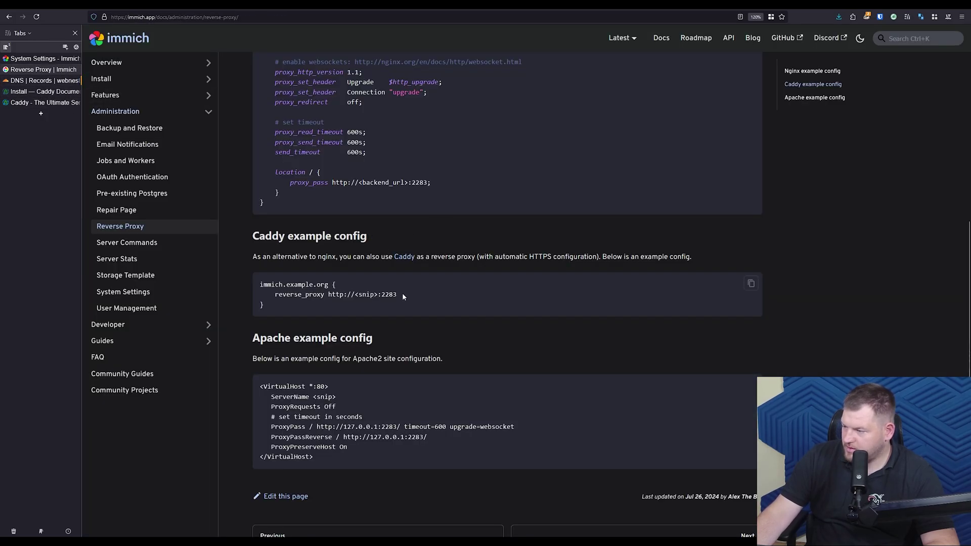
click(752, 282)
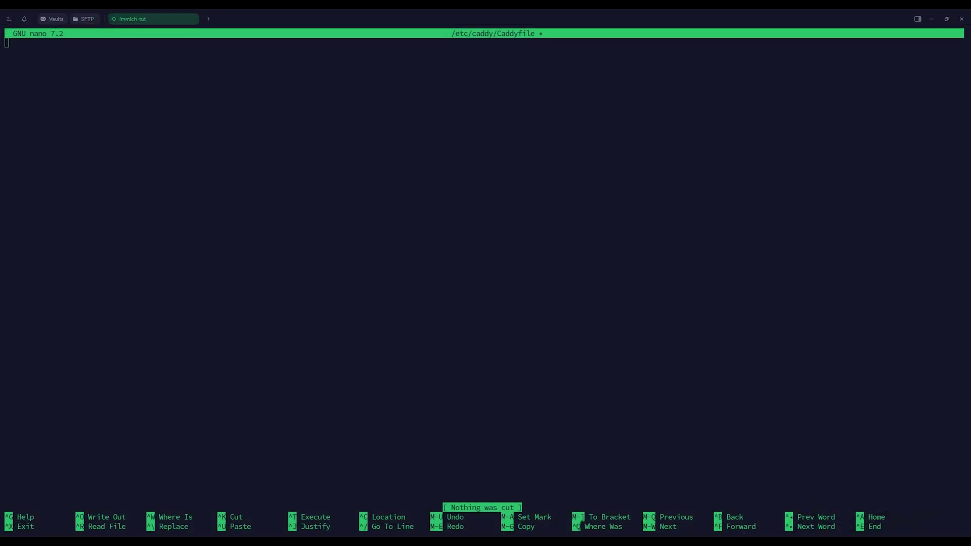
Step: Paste the example block into the Caddyfile and change the domain to immich.webnestify.org
key(ctrl+shift+v)
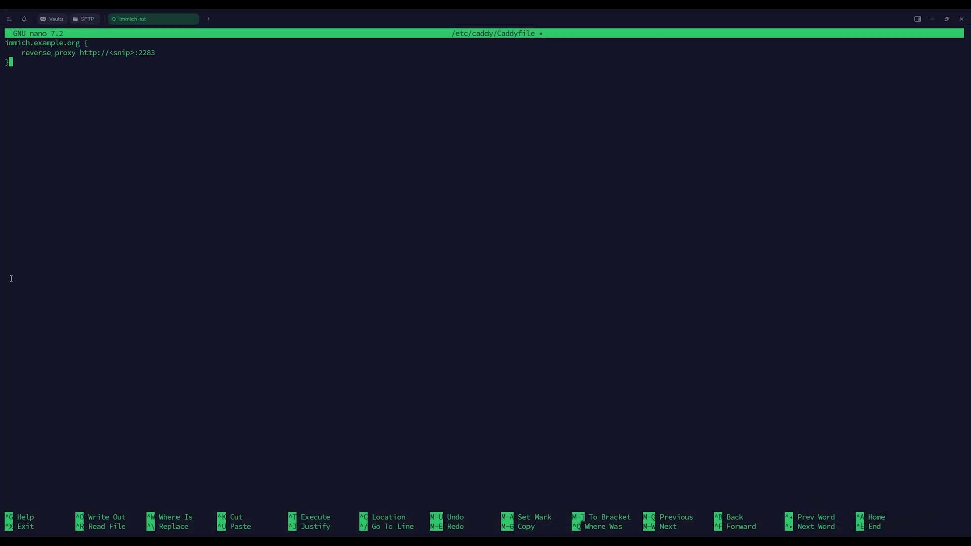
key(Up)
key(Up)
key(Right)
key(Right)
key(Right)
key(Right)
key(Right)
key(Right)
key(Right)
key(Right)
key(Right)
key(Right)
key(Right)
key(Right)
key(Right)
key(Right)
key(Left)
key(BackSpace)
key(BackSpace)
key(BackSpace)
key(BackSpace)
key(BackSpace)
key(BackSpace)
key(BackSpace)
text(webnestify)
Step: Replace the <snip> placeholder with the server IP 49.13.214.167 ahead of port 2283
key(Down)
key(Right)
key(Right)
key(Right)
key(Right)
key(Right)
key(Right)
key(Right)
key(Right)
key(Right)
key(Right)
key(Right)
key(Right)
key(Right)
key(Right)
key(BackSpace)
key(BackSpace)
key(BackSpace)
key(BackSpace)
key(BackSpace)
key(BackSpace)
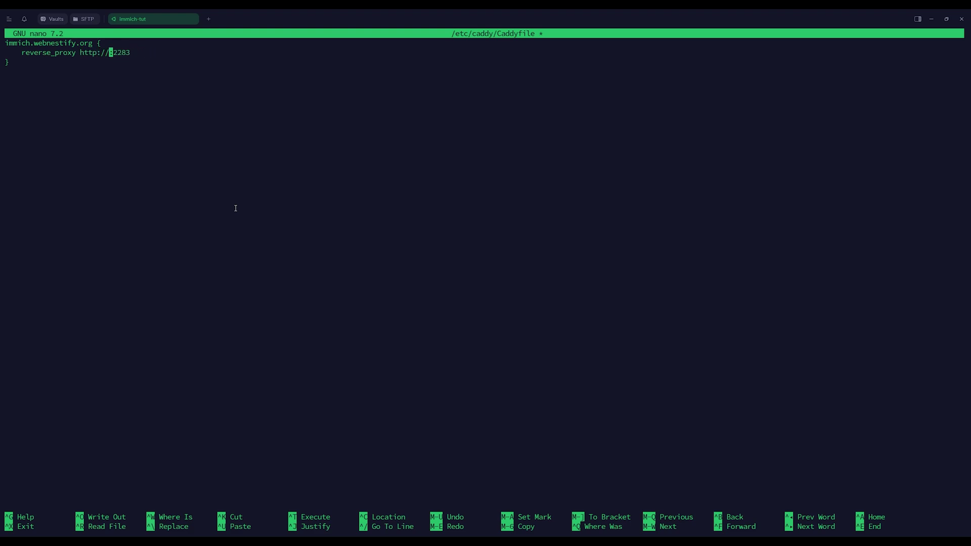
key(ctrl+shift+v)
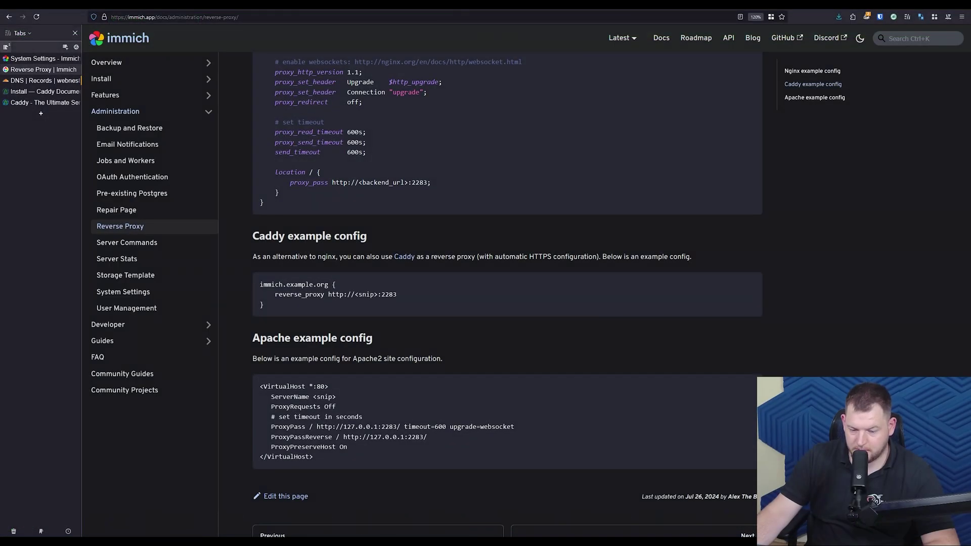
Step: Create an A record named 'immich' pointing to 49.13.214.167, set to DNS only, and save it
click(40, 80)
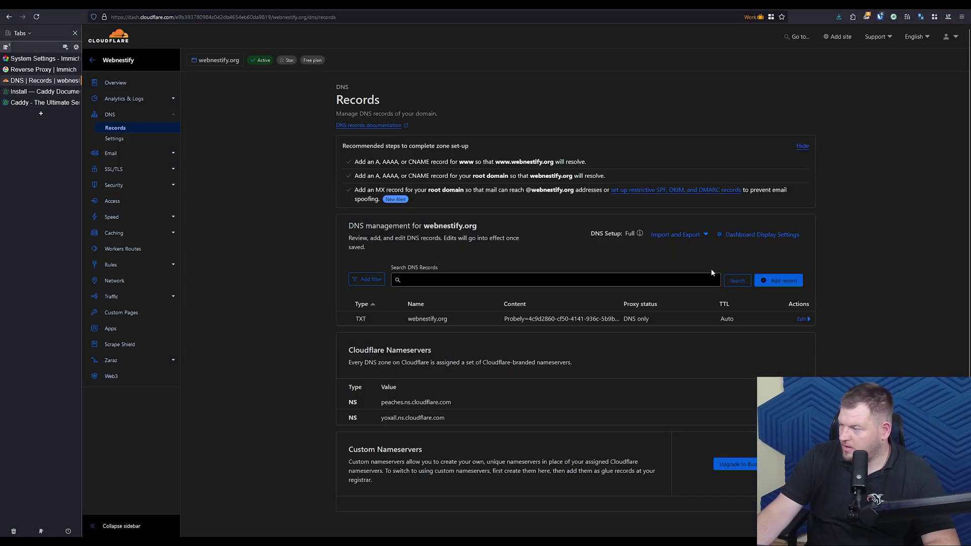
click(788, 286)
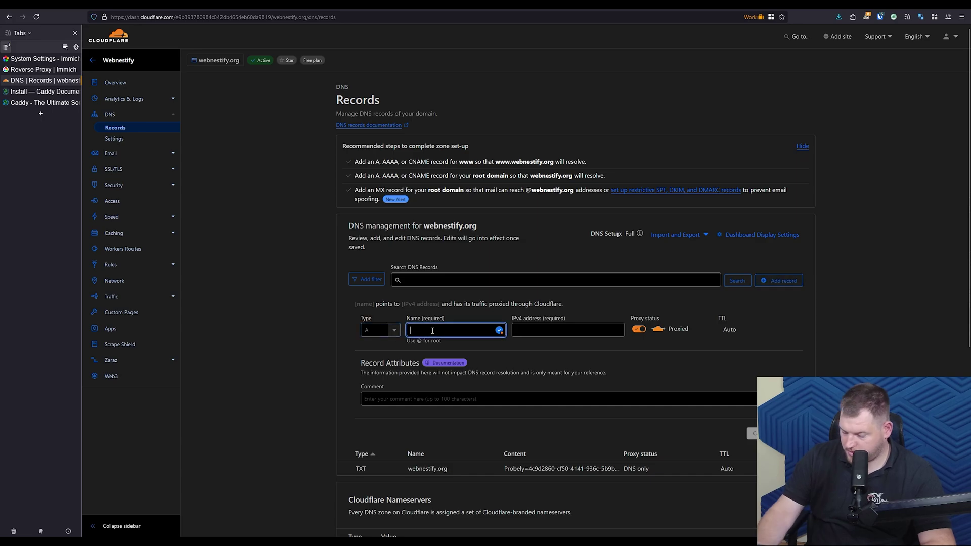
text(immich)
key(Tab)
text(49.13.214.167)
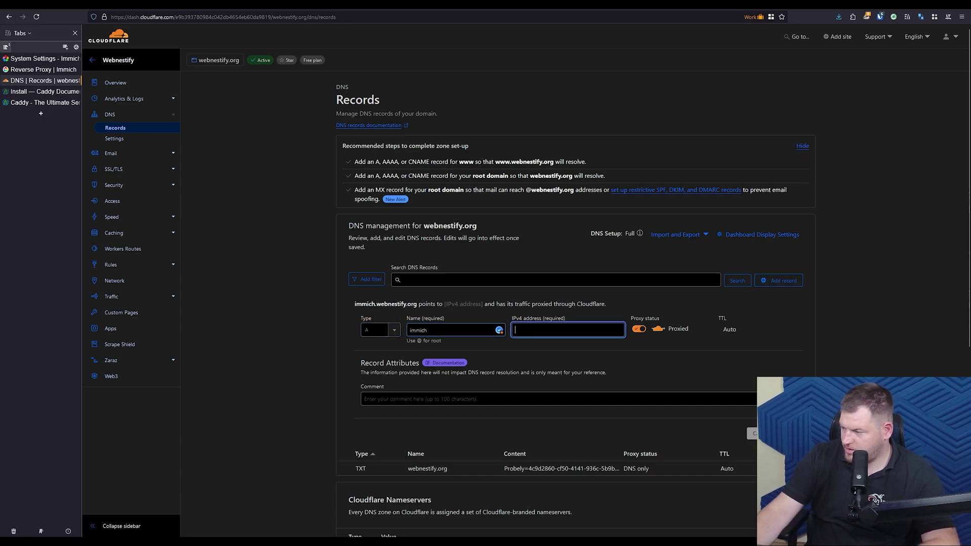
click(639, 329)
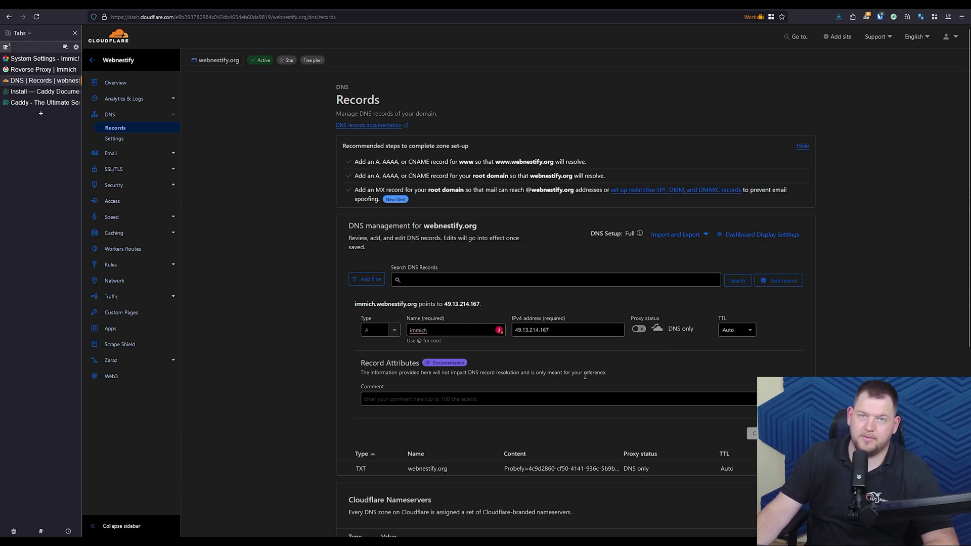
click(575, 395)
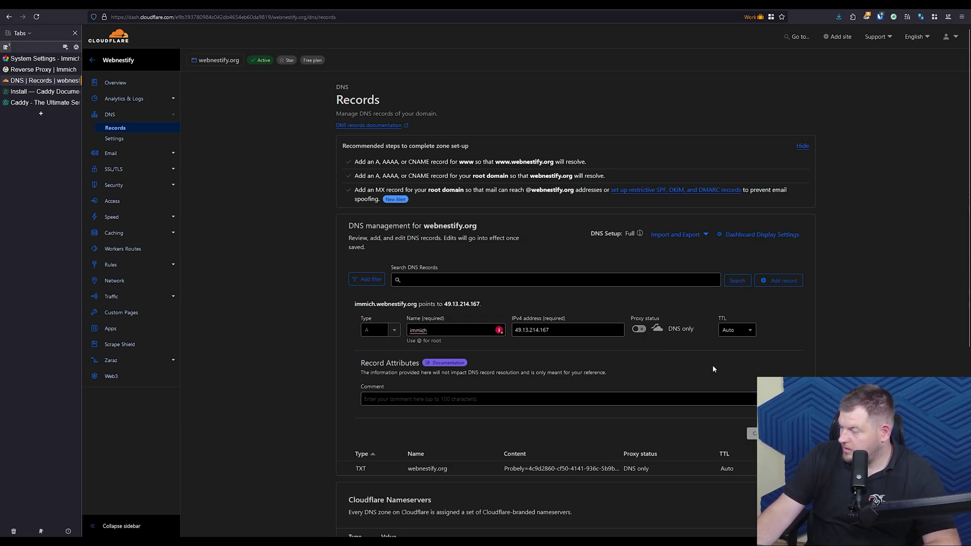
key(Return)
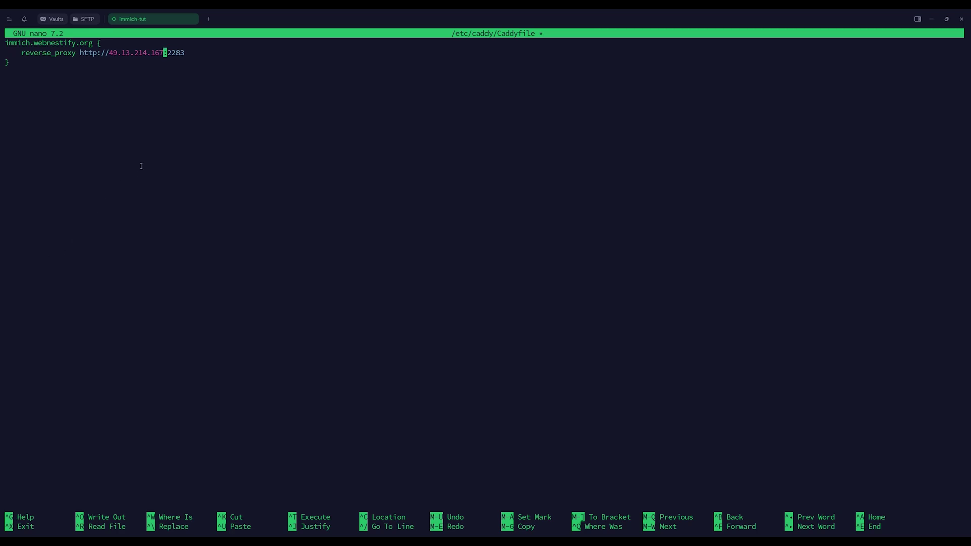
Step: Save the edited Caddyfile to /etc/caddy/Caddyfile and exit nano
key(ctrl+o)
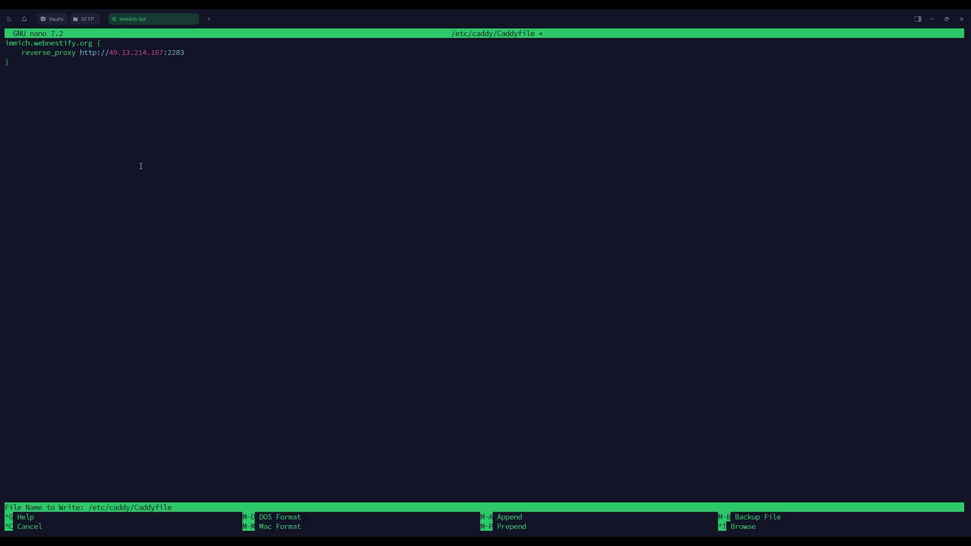
key(Return)
key(ctrl+x)
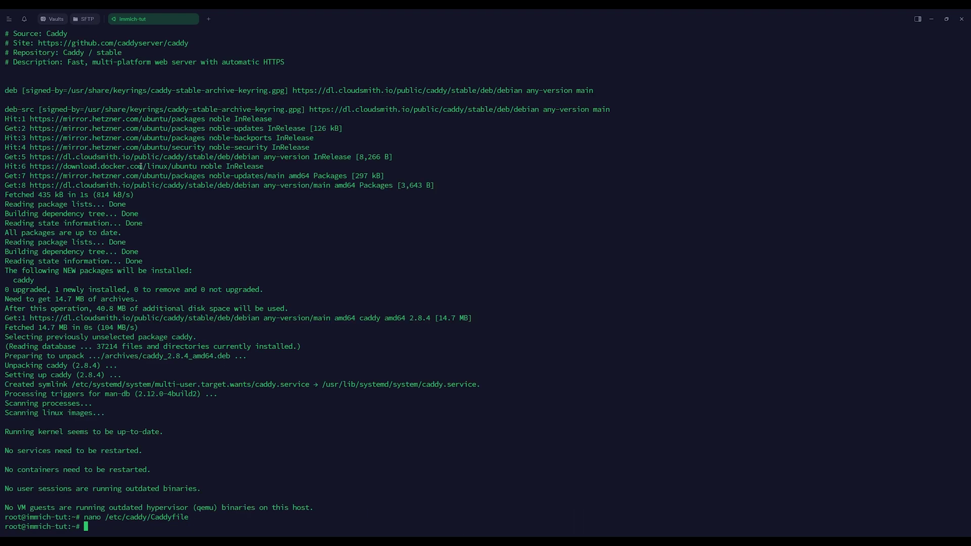
Step: Restart Caddy and check its status shows it running with a certificate for immich.webnestify.org
text(systemctl restart caddy)
key(Return)
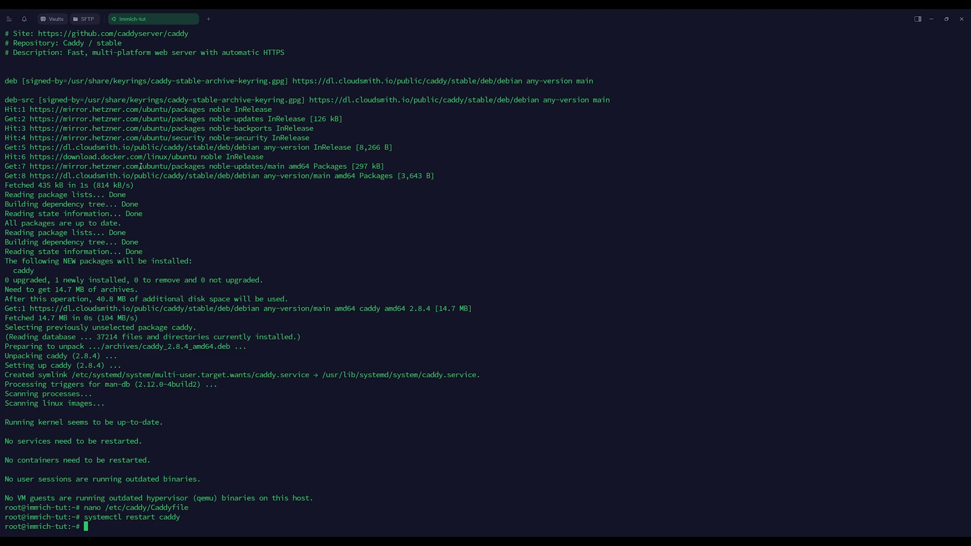
text(systemctl status caddy)
key(Return)
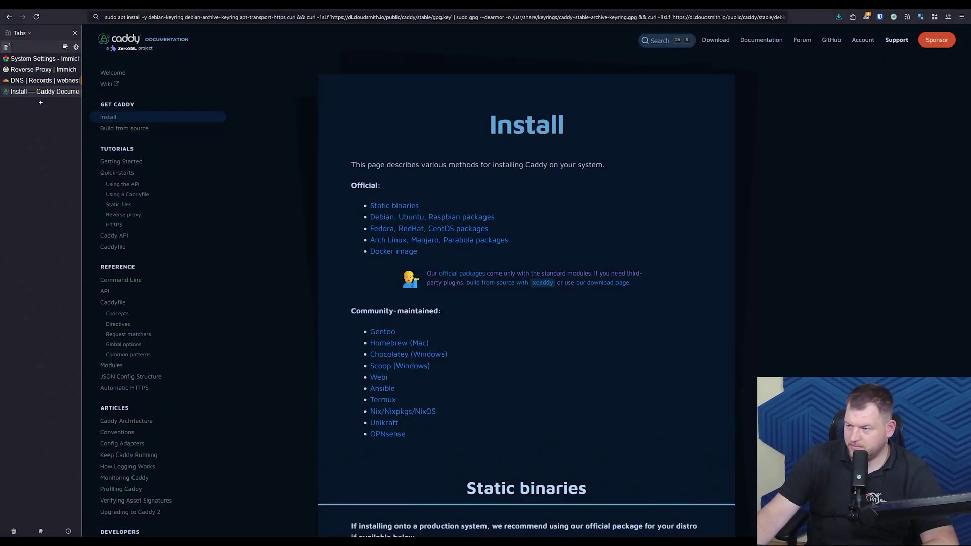
click(40, 103)
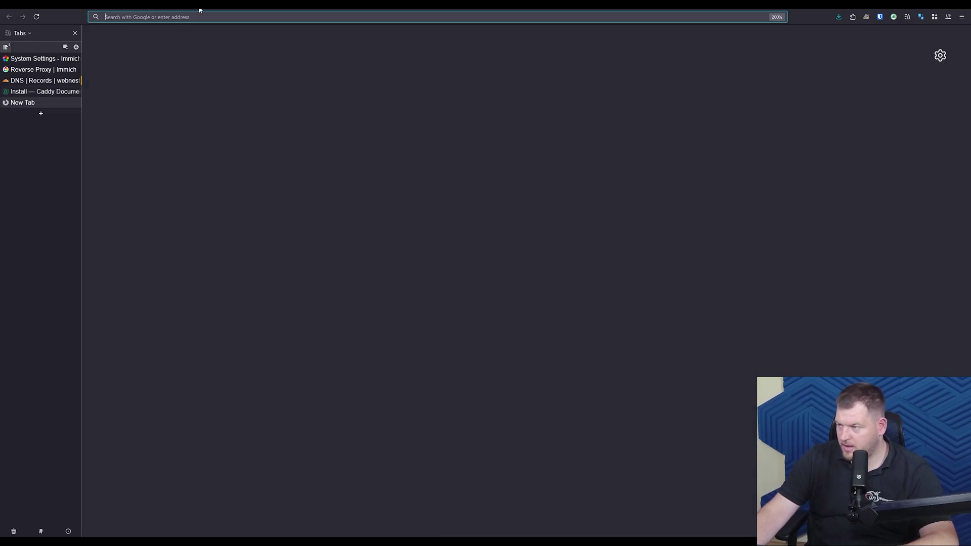
key(ctrl+v)
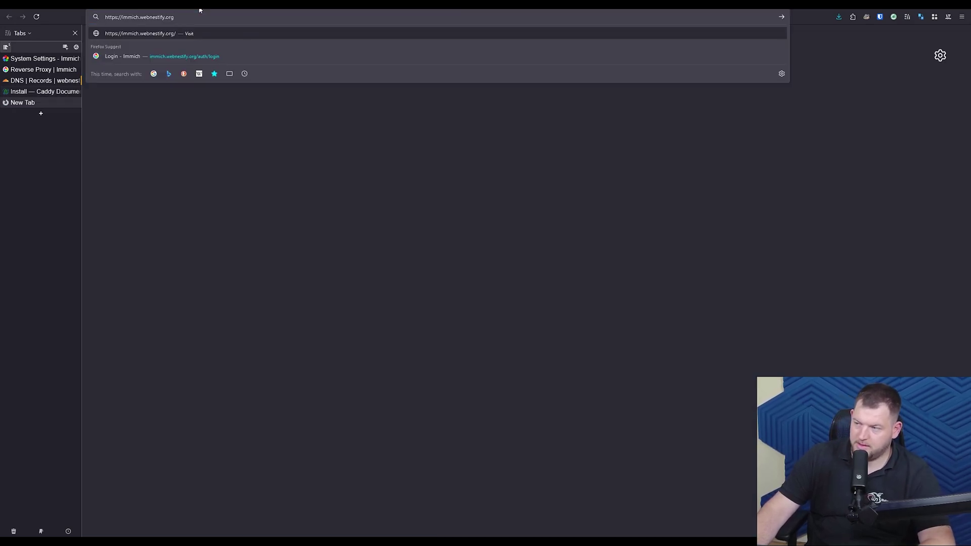
key(Return)
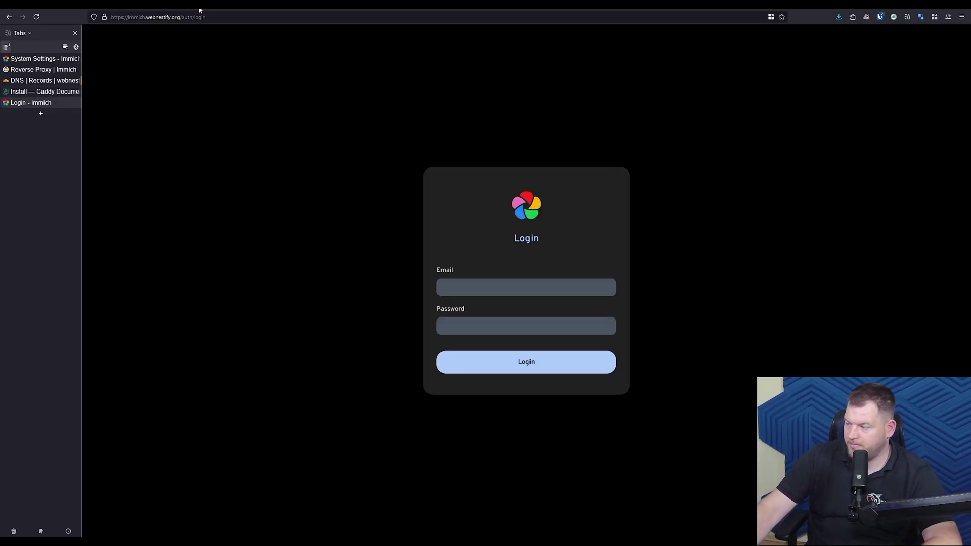
click(505, 283)
click(295, 167)
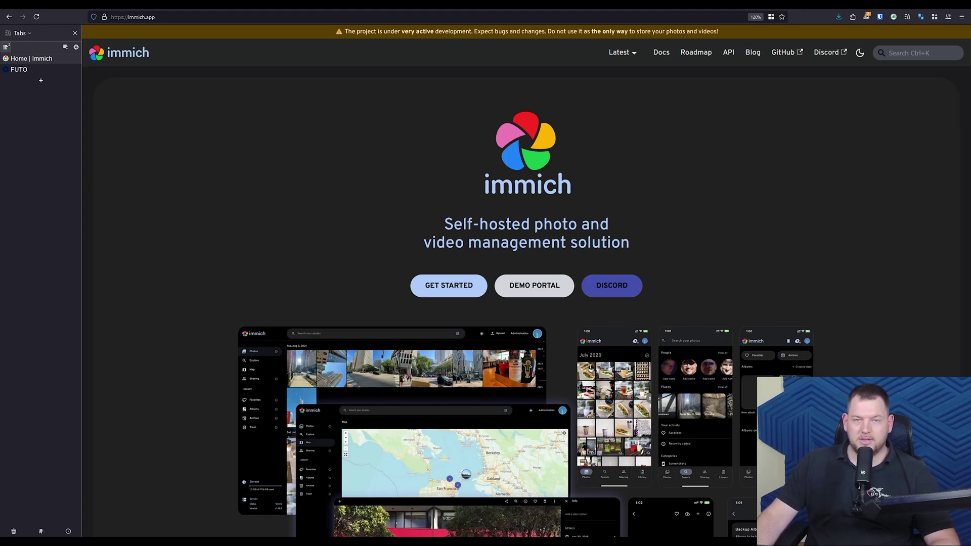
Step: Switch to the FUTO tab showing futo.org's project list
click(19, 69)
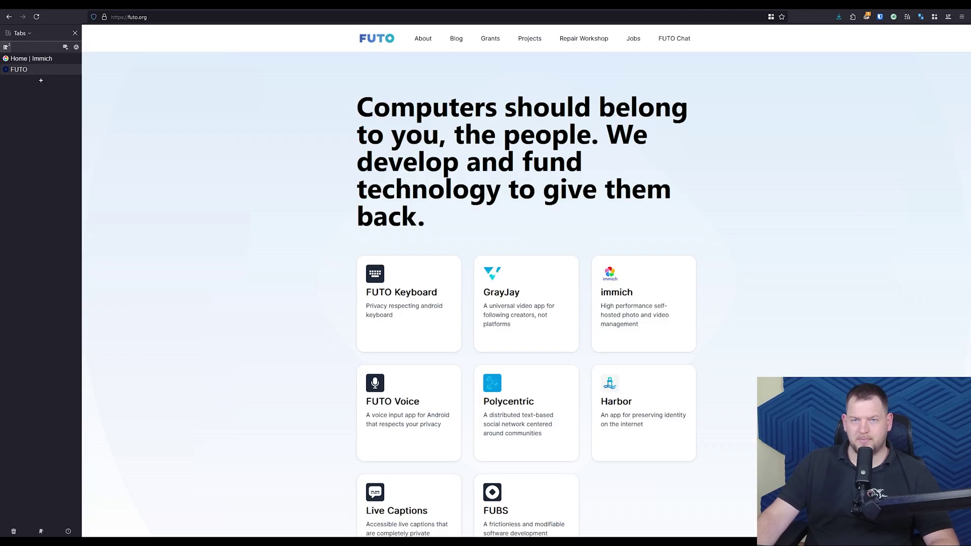